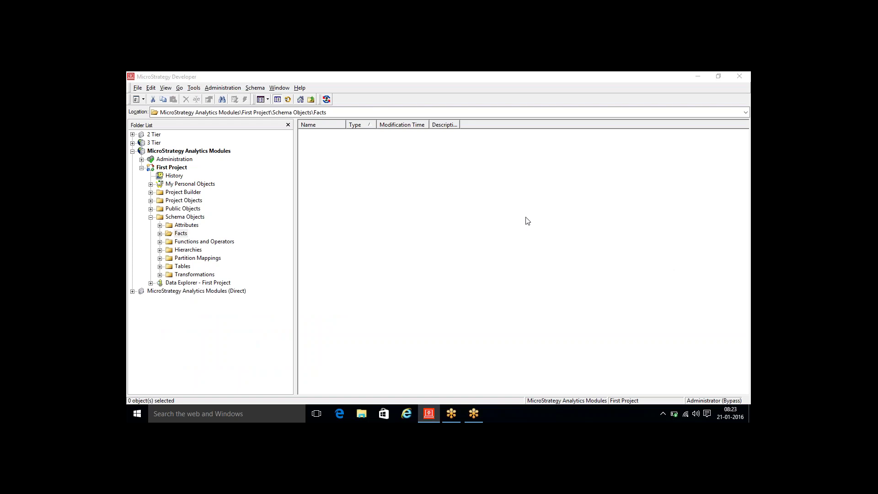
# In the project's Warehouse Catalog, set the table prefix to [NONE] for the project tables from ITEM_MNTH_SLS through LU_EDUCATION.
pyautogui.click(737, 98)
pyautogui.click(250, 90)
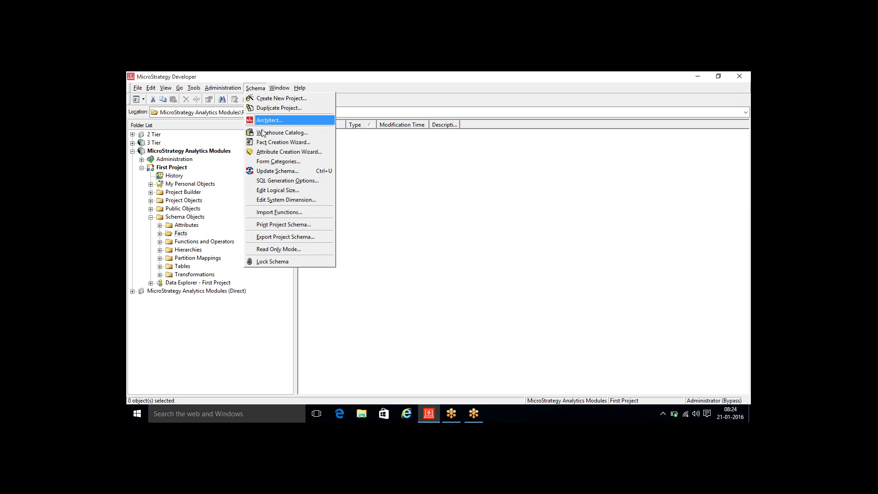
pyautogui.click(267, 135)
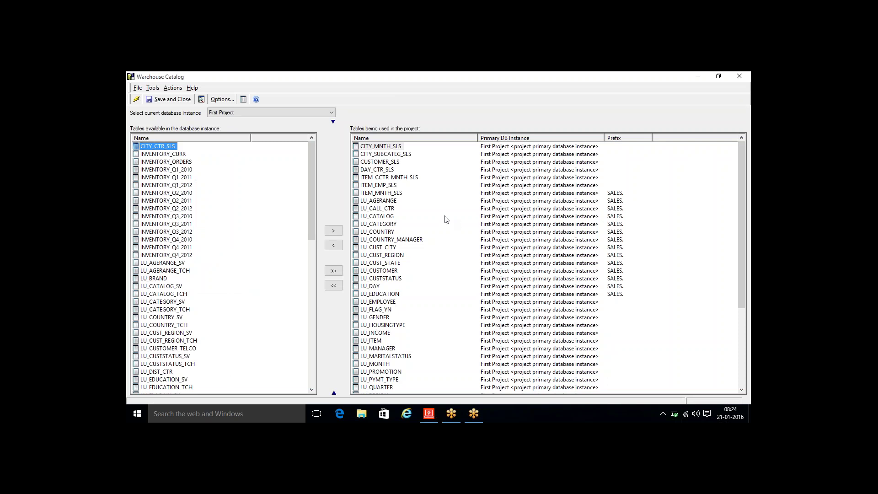
pyautogui.click(381, 193)
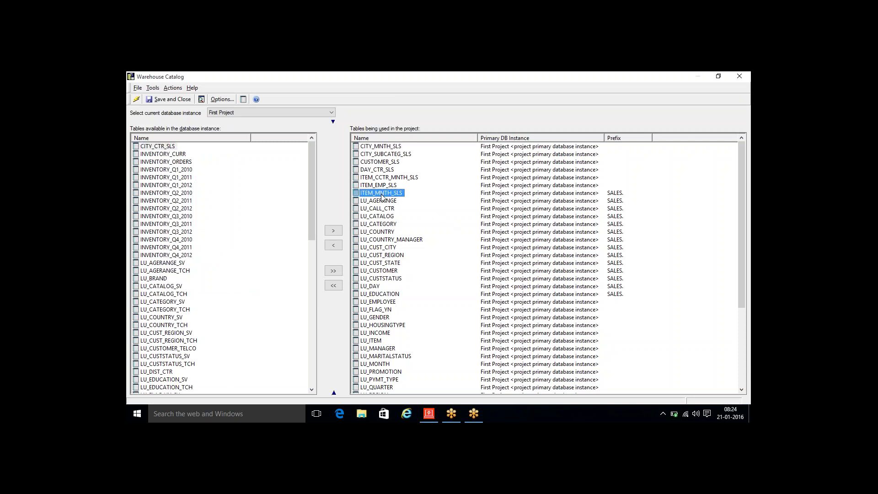
pyautogui.keyDown('shift'); pyautogui.click(375, 294); pyautogui.keyUp('shift')
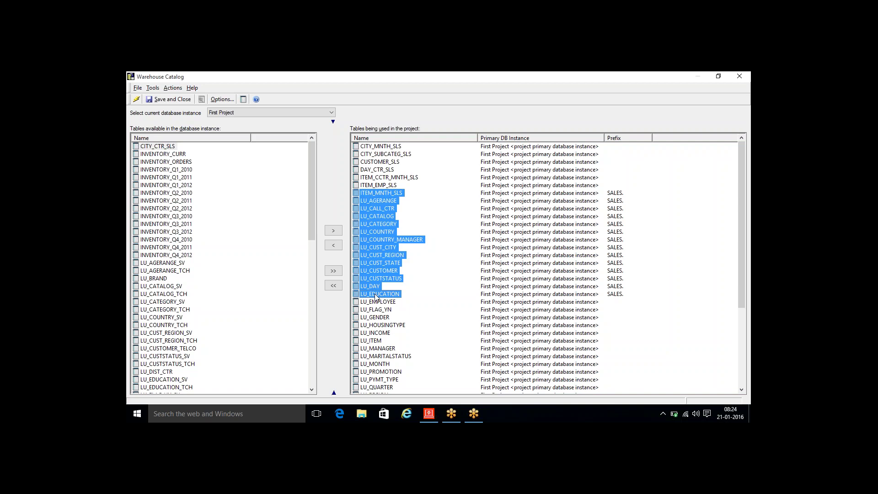
pyautogui.rightClick(375, 294)
pyautogui.click(413, 351)
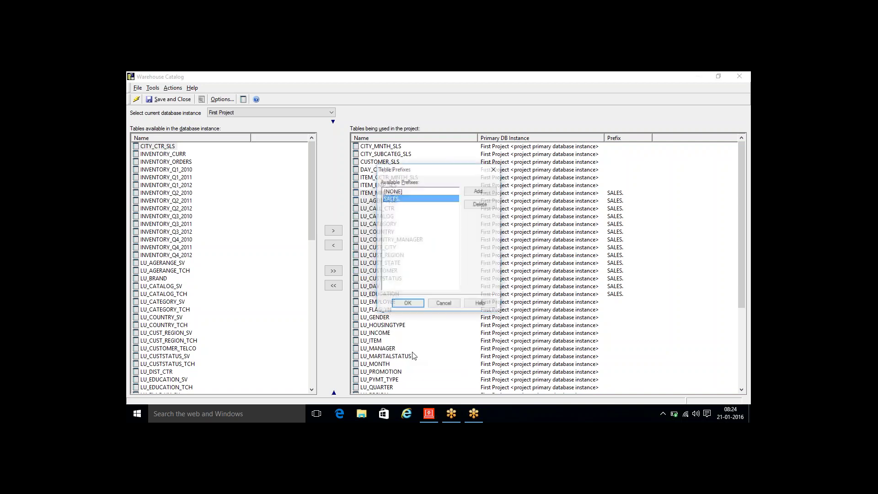
pyautogui.click(419, 191)
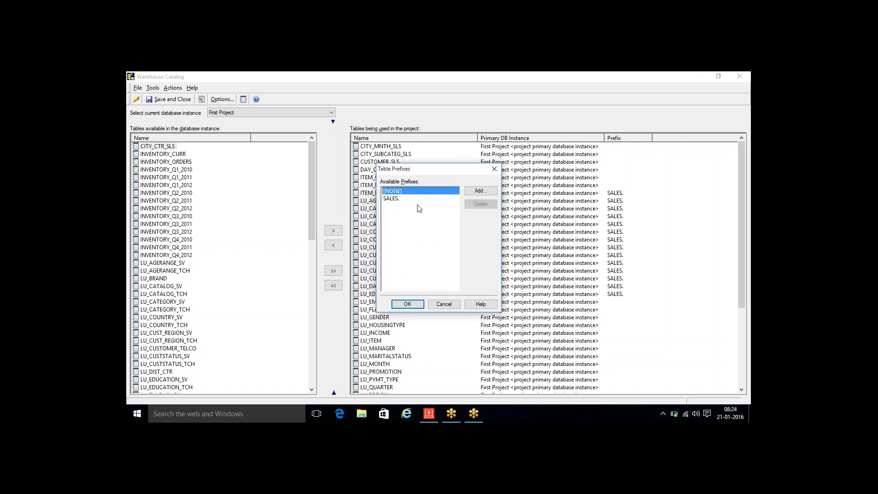
pyautogui.click(407, 304)
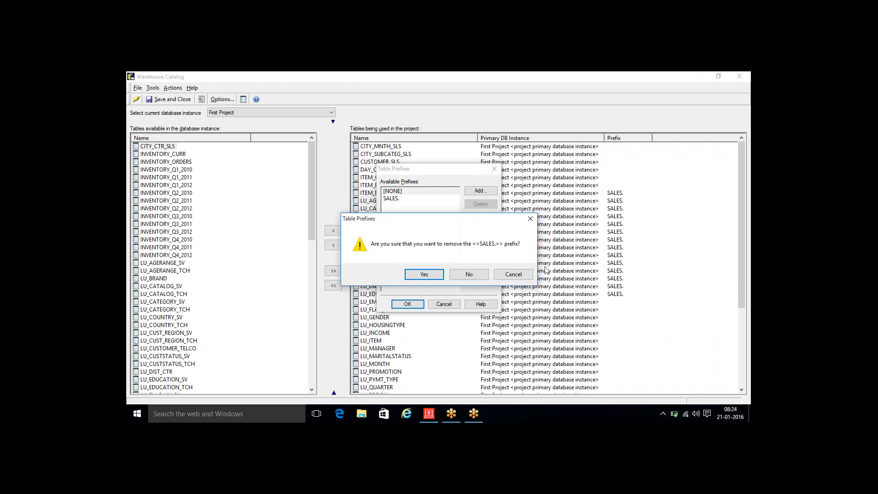
pyautogui.click(463, 274)
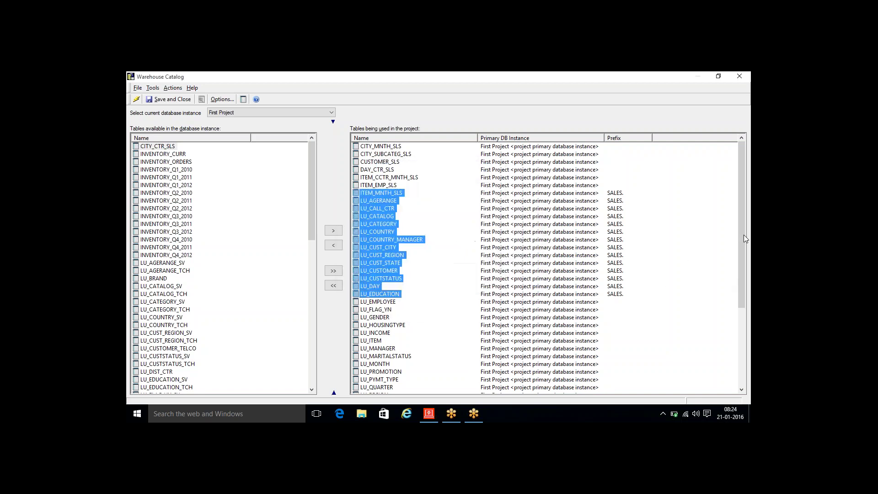
pyautogui.moveTo(743, 235); pyautogui.dragTo(744, 186)
# Examine the sample data of the CITY_MNTH_SLS table in an enlarged window with TOT_COST widened, and close the Warehouse Catalog.
pyautogui.click(385, 147)
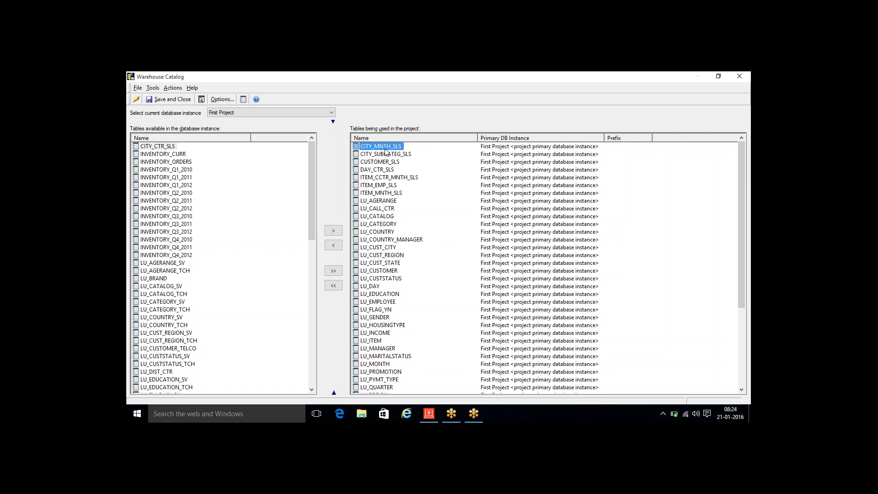
pyautogui.rightClick(385, 150)
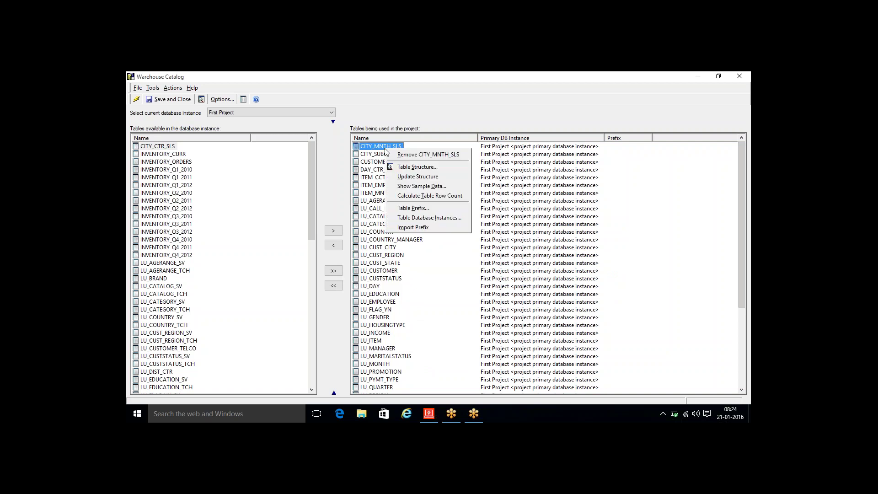
pyautogui.click(421, 186)
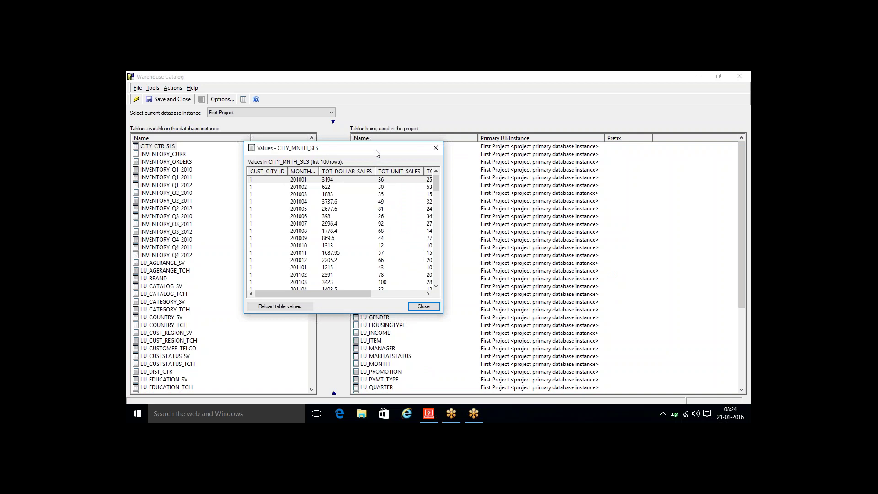
pyautogui.moveTo(374, 152); pyautogui.dragTo(263, 91)
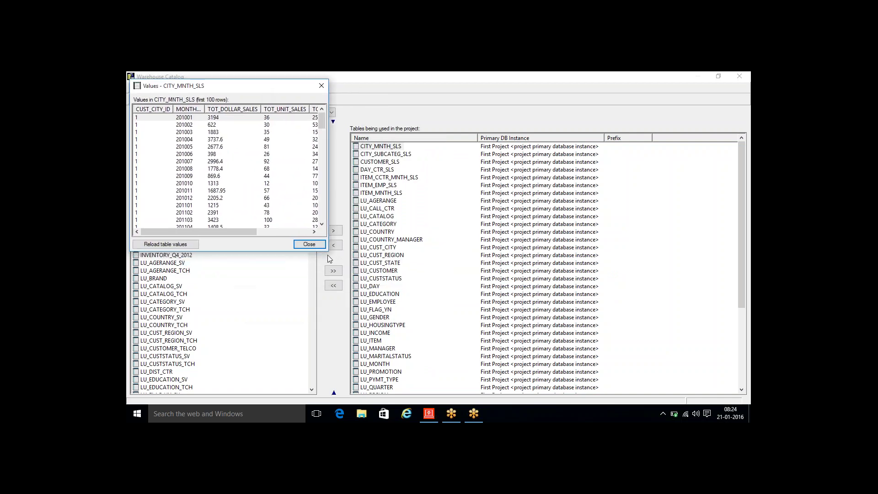
pyautogui.moveTo(327, 254); pyautogui.dragTo(634, 404)
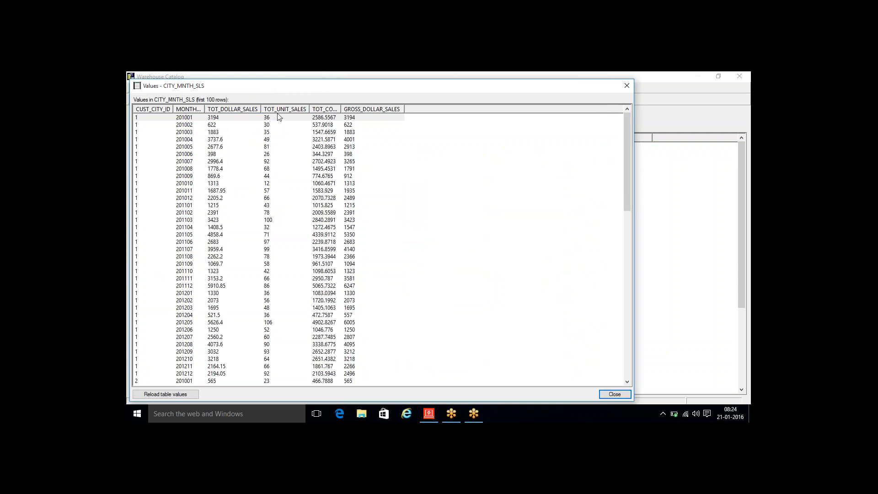
pyautogui.moveTo(341, 110); pyautogui.dragTo(359, 111)
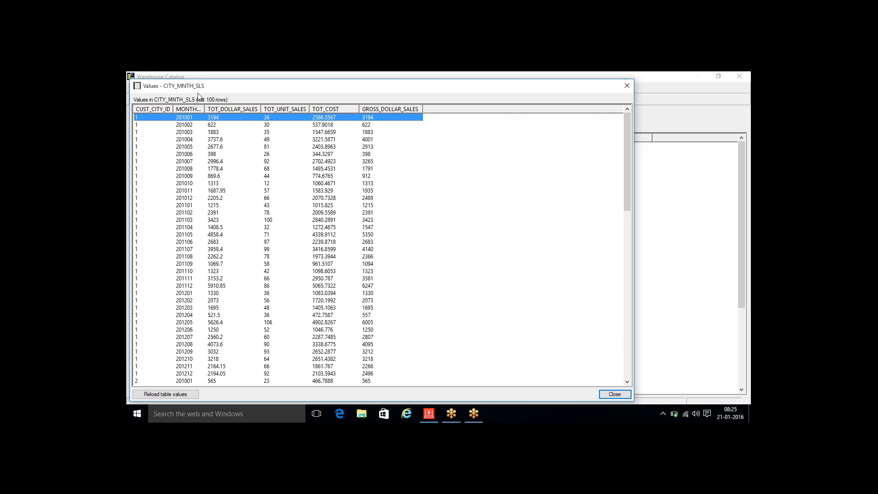
pyautogui.moveTo(247, 91); pyautogui.dragTo(322, 161)
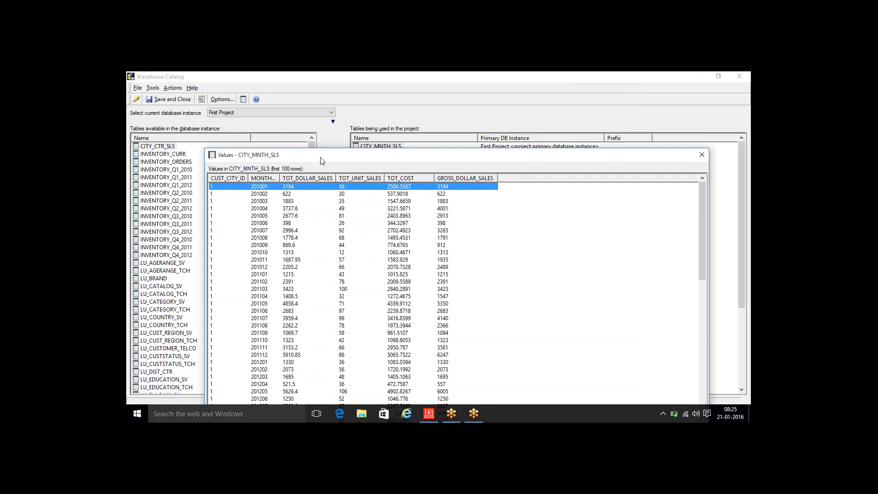
pyautogui.click(702, 154)
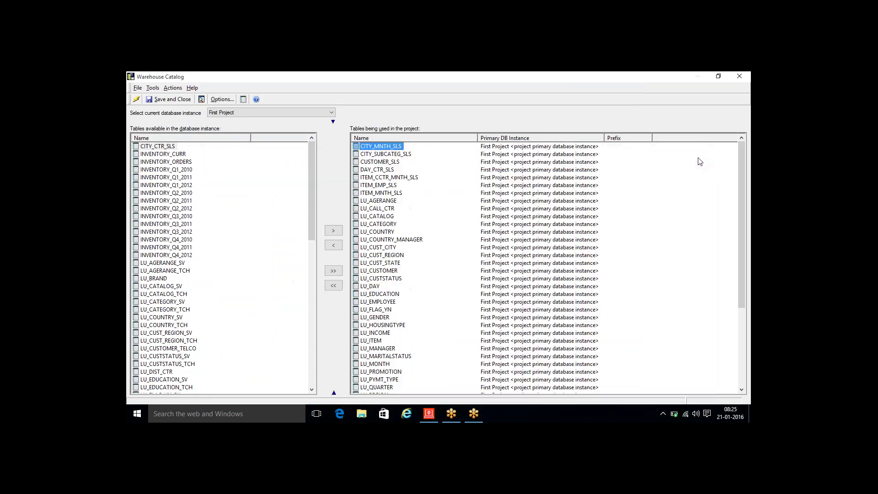
pyautogui.click(739, 76)
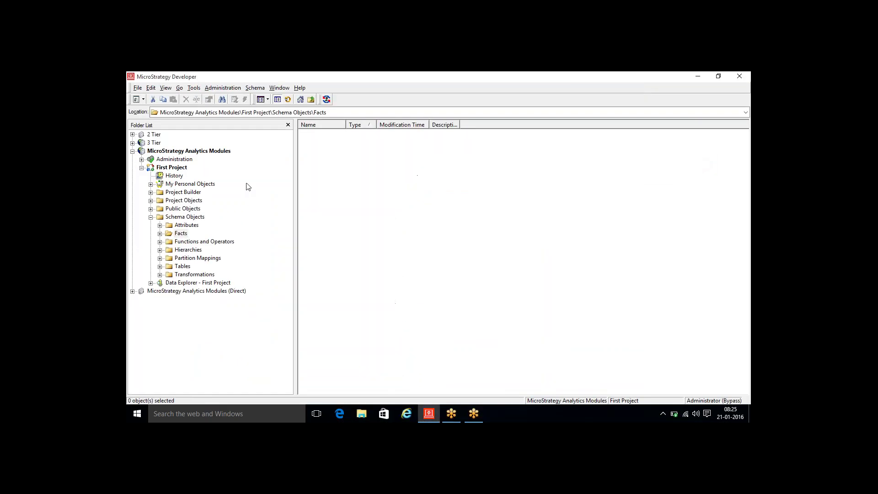
# Create a new fact in the Facts folder from the CITY_MNTH_SLS column TOT_DOLLAR_SALES, using the Manual mapping method.
pyautogui.rightClick(379, 205)
pyautogui.moveTo(411, 262)
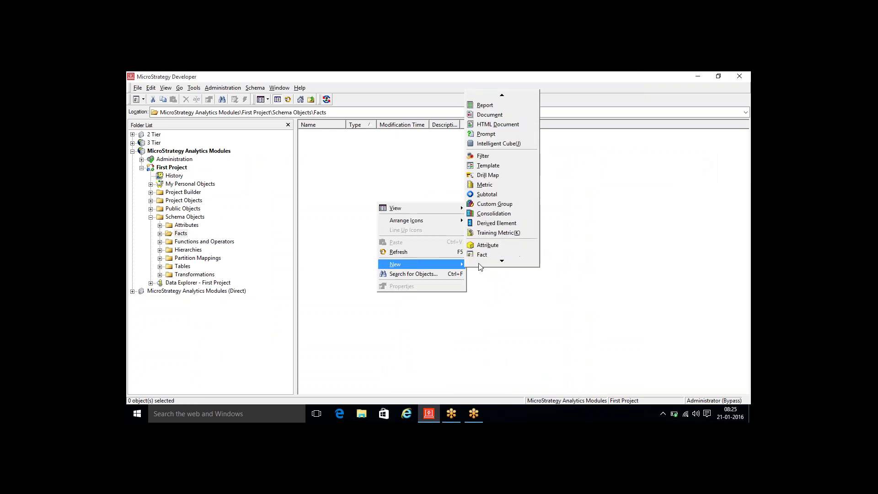
pyautogui.moveTo(489, 97)
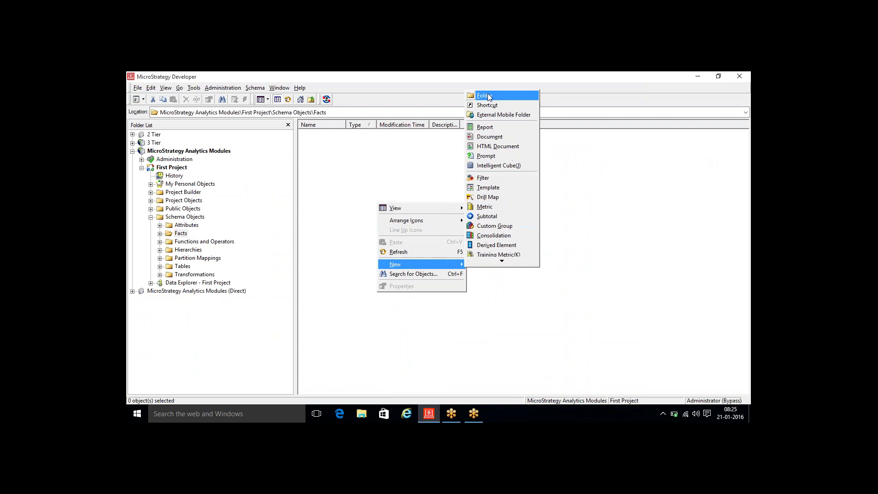
pyautogui.moveTo(501, 260)
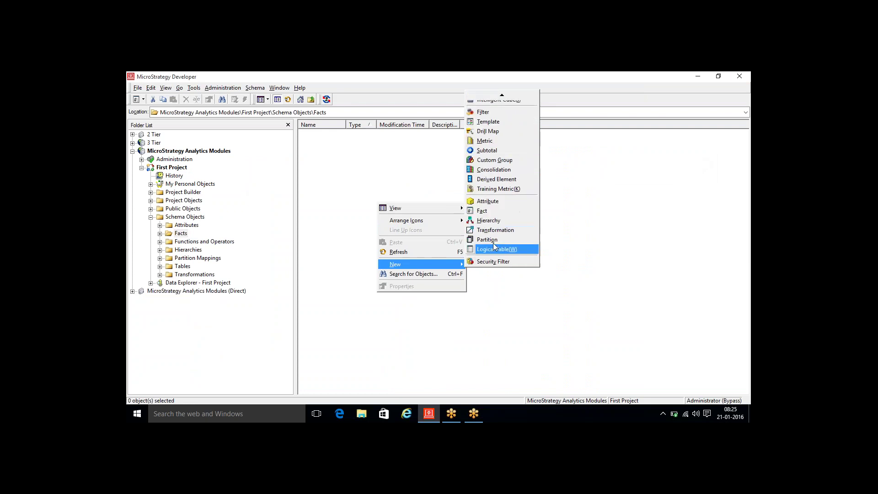
pyautogui.click(488, 210)
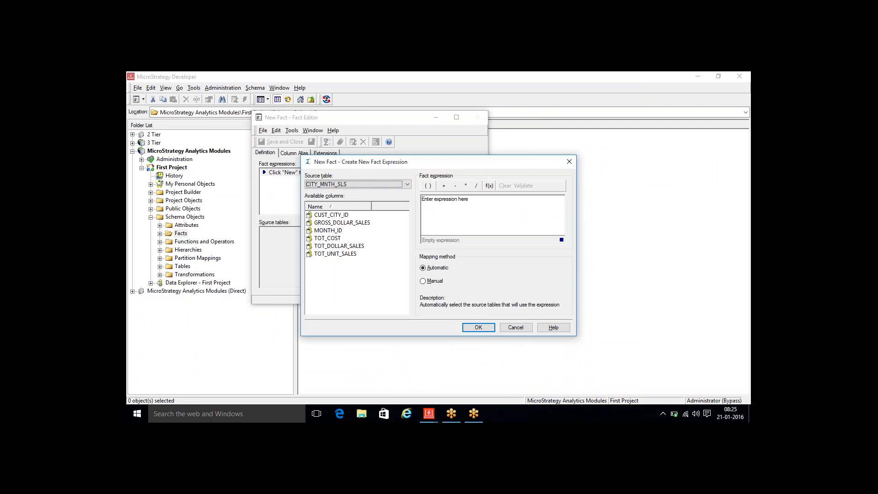
pyautogui.click(349, 184)
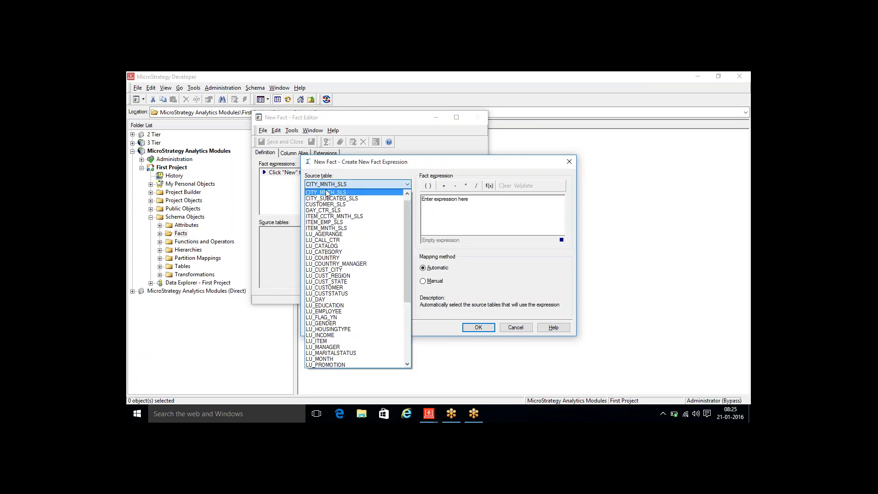
pyautogui.click(326, 192)
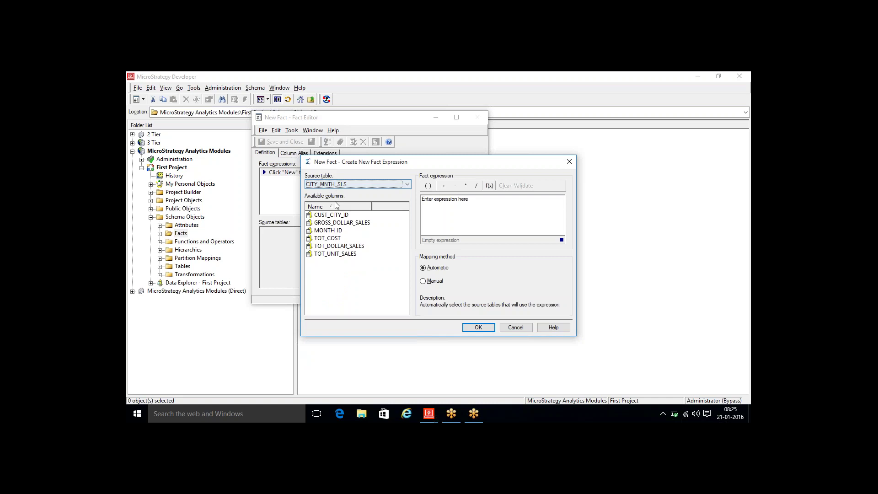
pyautogui.click(337, 247)
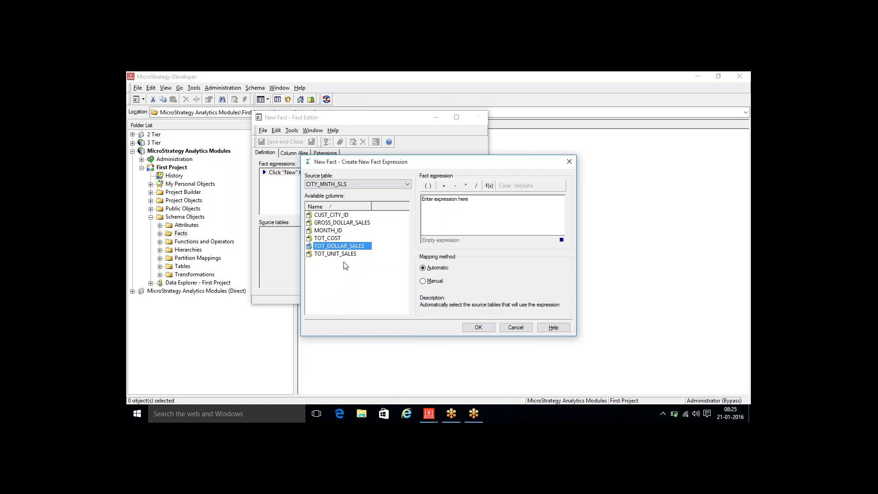
pyautogui.doubleClick(340, 247)
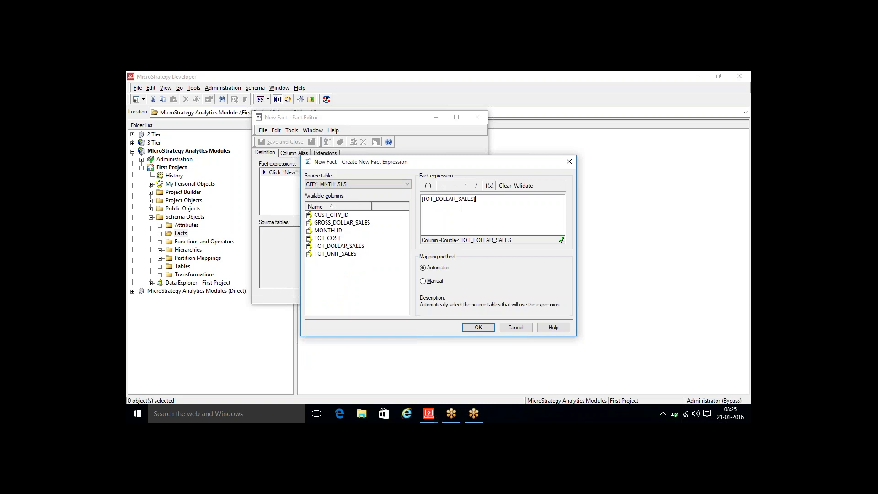
pyautogui.click(423, 281)
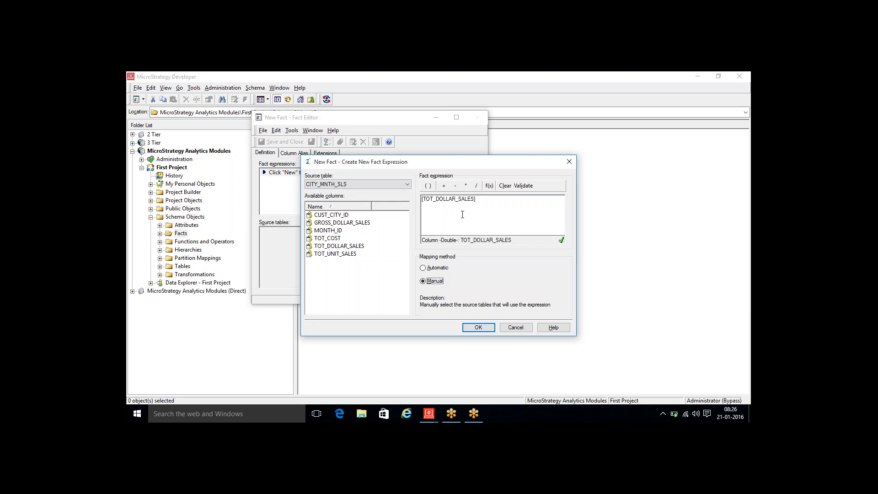
pyautogui.click(477, 326)
# Map the fact to source tables CITY_MNTH_SLS, DAY_CTR_SLS, STATE_REGION_MNTH_SLS and YR_CATEGORY_SLS, and close the Fact Editor without saving.
pyautogui.click(456, 117)
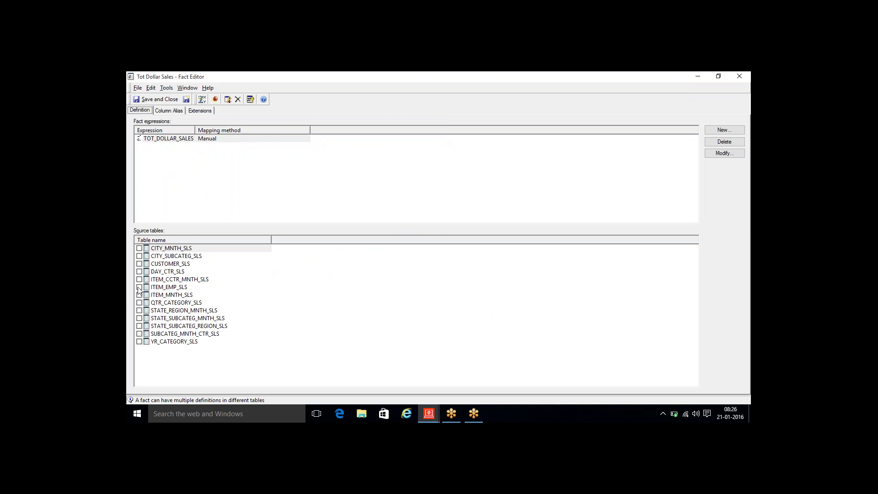
pyautogui.click(140, 248)
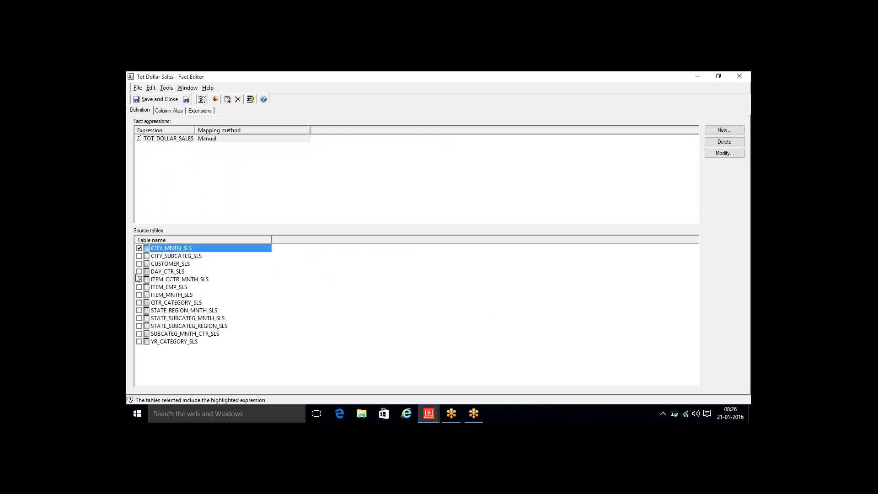
pyautogui.click(139, 272)
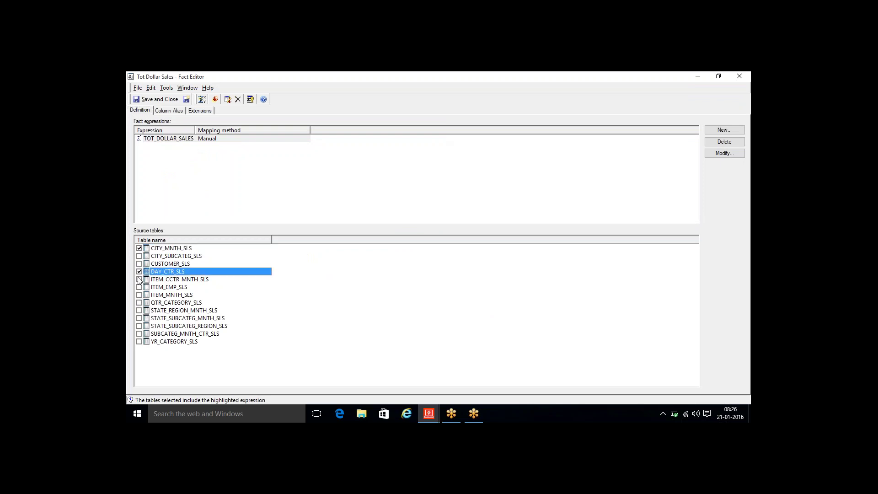
pyautogui.click(139, 310)
pyautogui.click(140, 342)
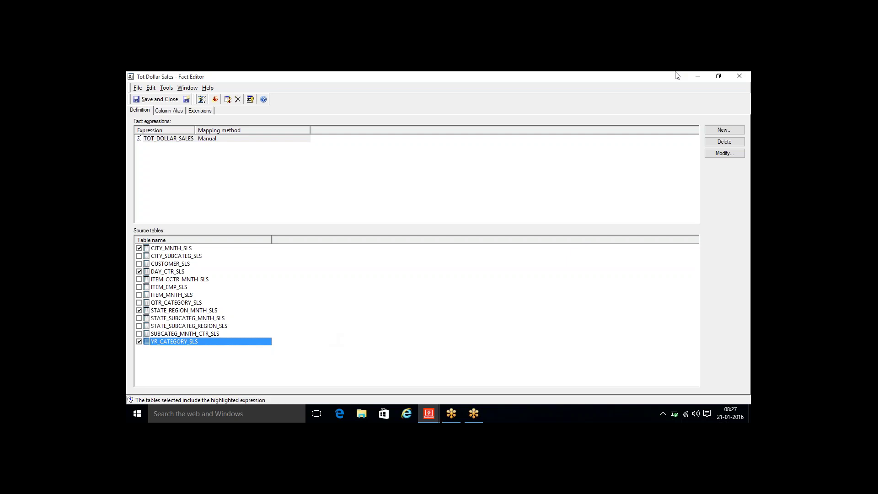
pyautogui.click(739, 76)
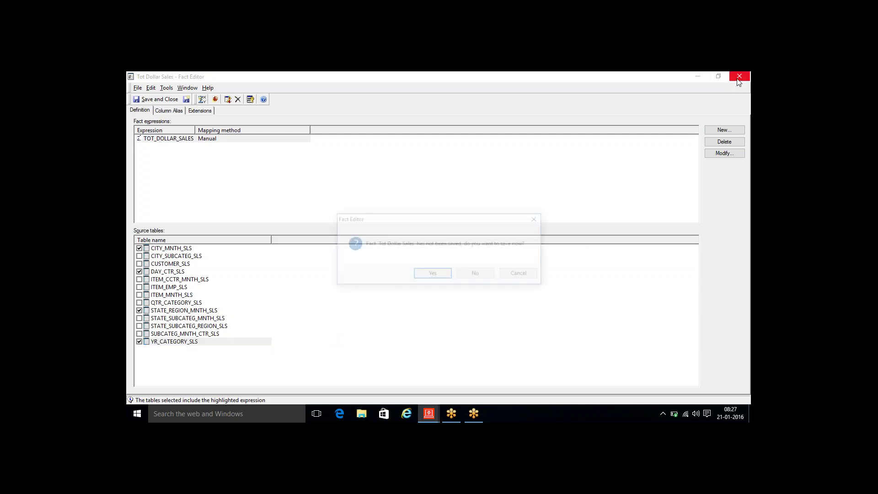
pyautogui.click(480, 276)
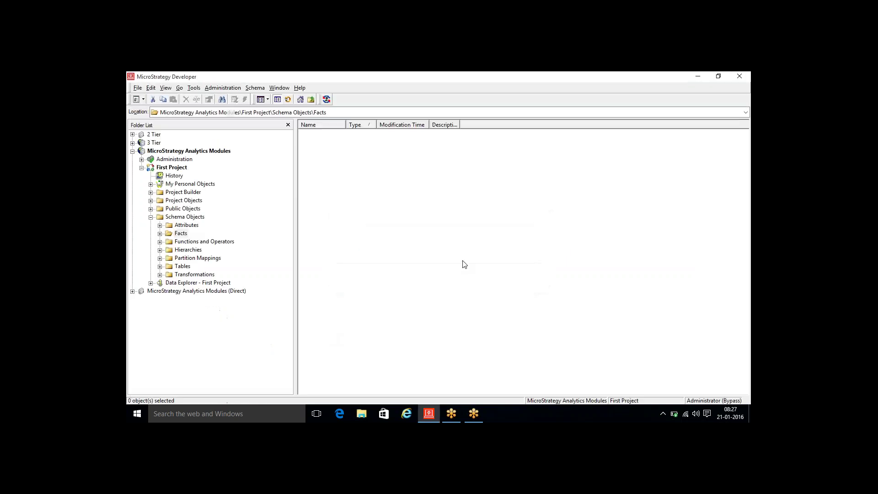
# Create a new fact in the Facts folder from the CITY_MNTH_SLS column TOT_DOLLAR_SALES, using the Automatic mapping method.
pyautogui.rightClick(423, 219)
pyautogui.moveTo(490, 278)
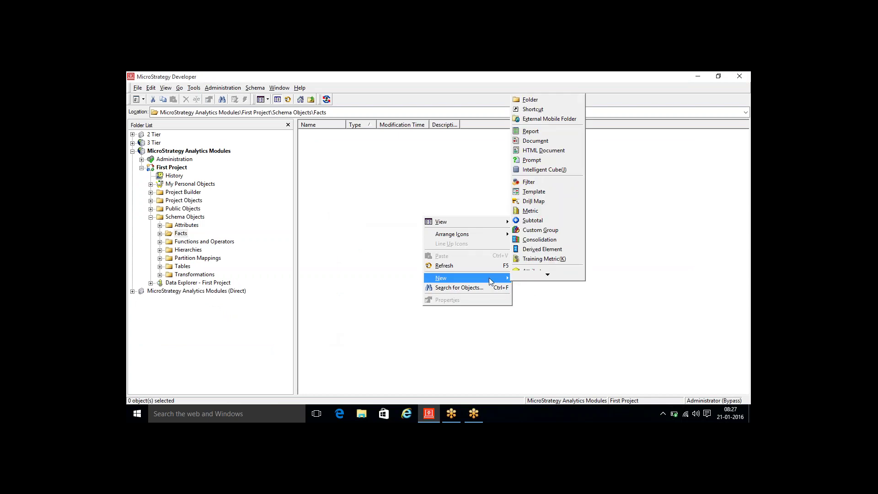
pyautogui.click(542, 231)
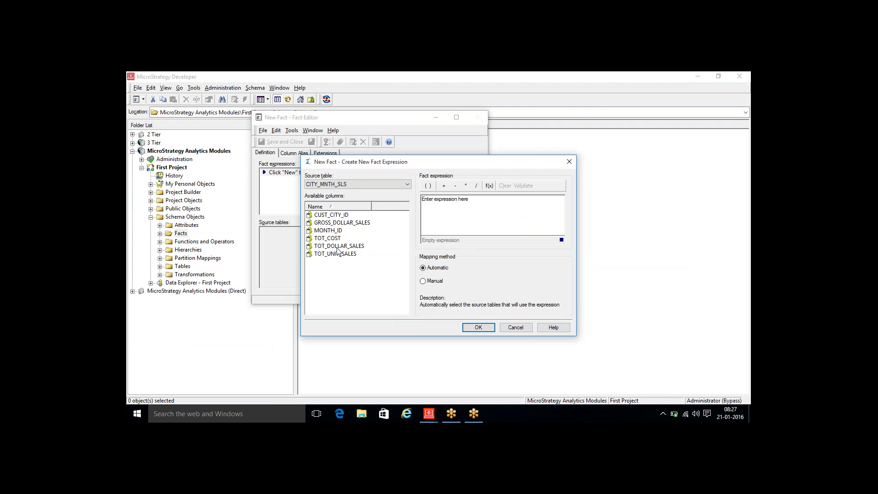
pyautogui.doubleClick(337, 247)
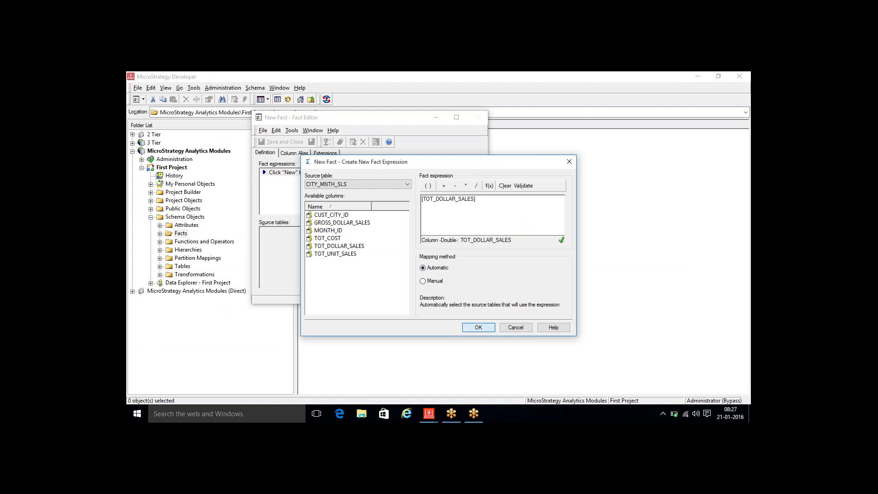
pyautogui.click(478, 327)
pyautogui.click(457, 117)
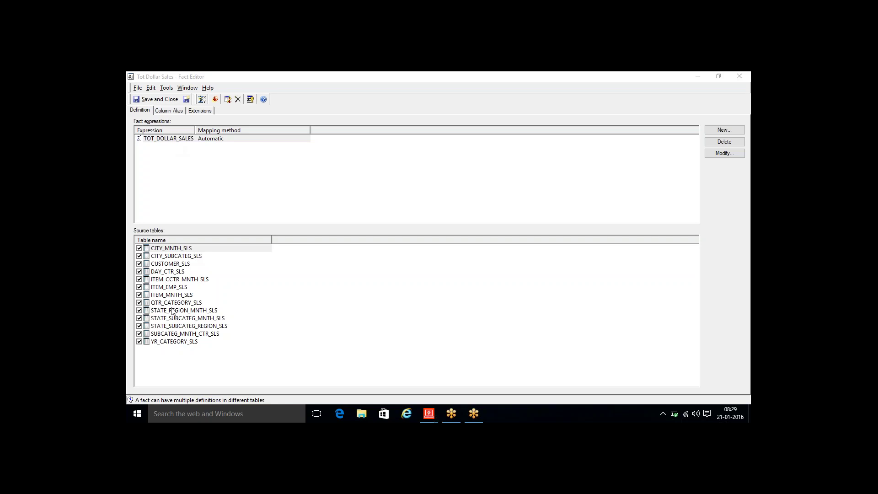
# Save the new fact as Tot Dollar Sales in the Facts folder and update the project schema.
pyautogui.click(170, 248)
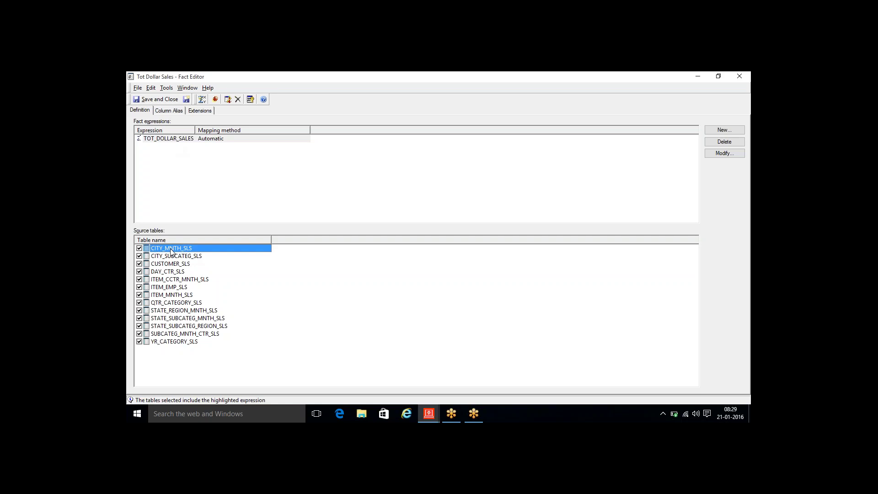
pyautogui.click(177, 256)
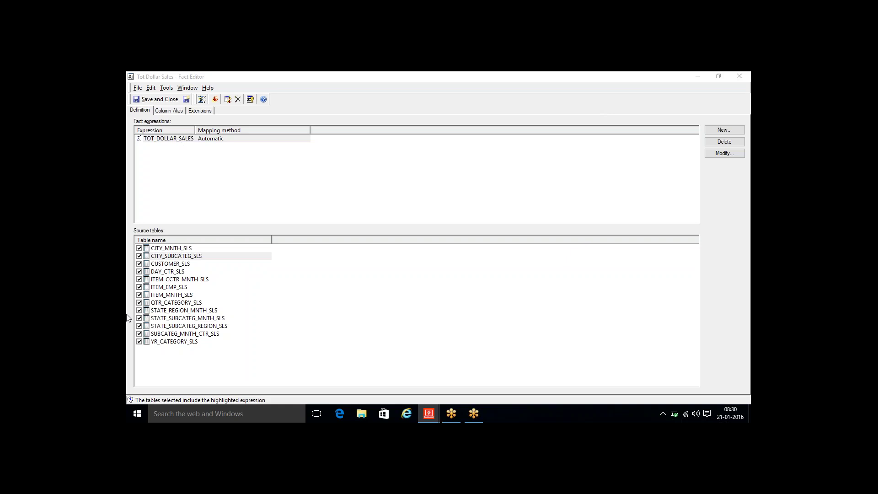
pyautogui.click(168, 99)
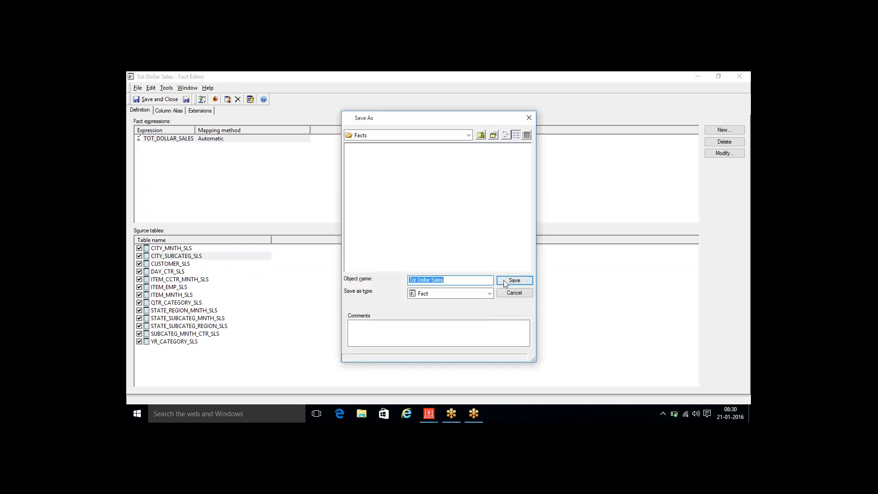
pyautogui.click(504, 281)
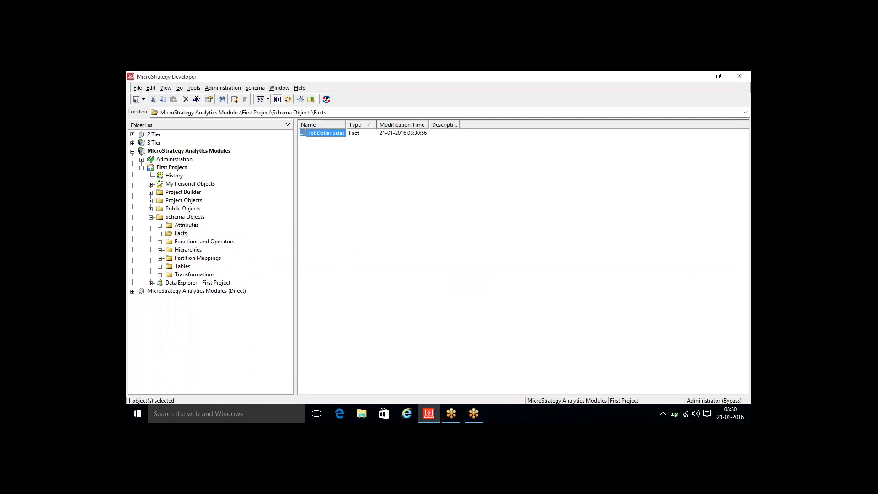
pyautogui.click(327, 99)
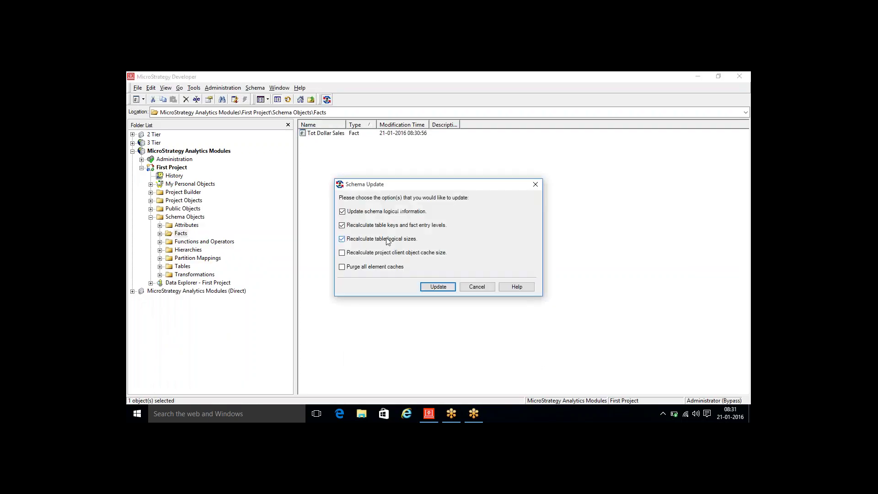
pyautogui.click(451, 288)
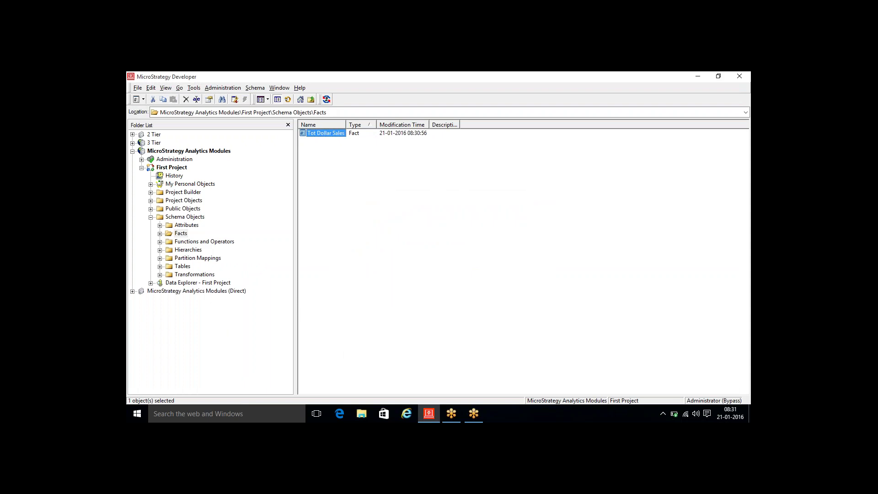
# Add a second expression to the Tot Dollar Sales fact from the ORDER_FACT column ORDER_AMT, using the Automatic mapping method.
pyautogui.doubleClick(315, 132)
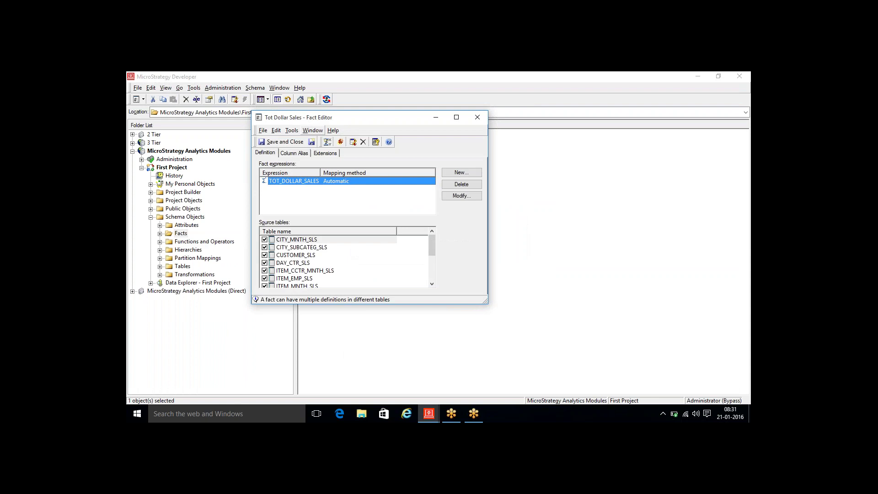
pyautogui.click(456, 118)
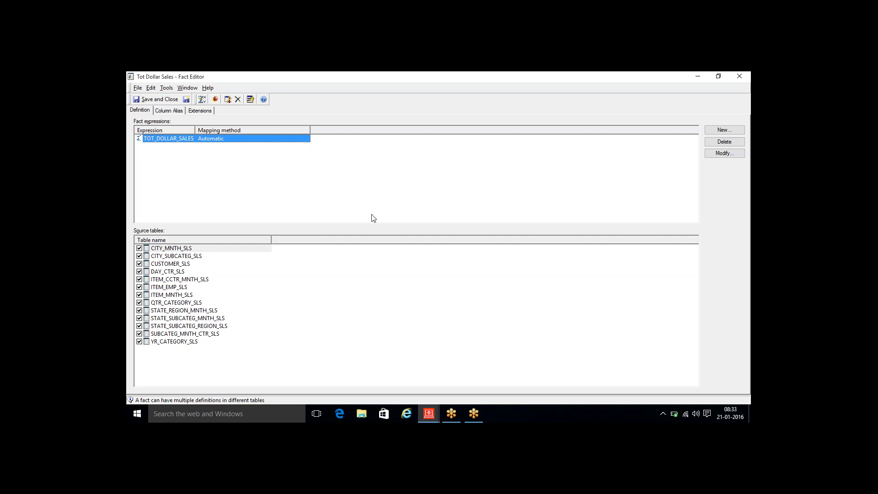
pyautogui.click(717, 131)
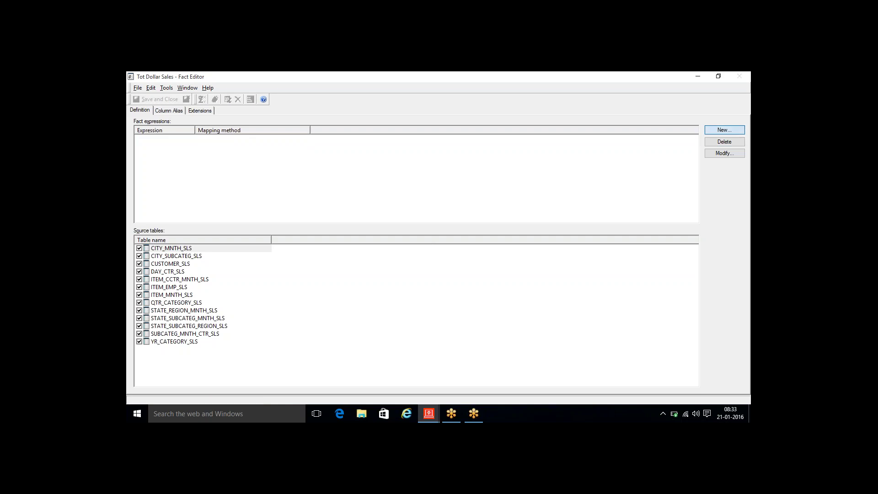
pyautogui.click(347, 185)
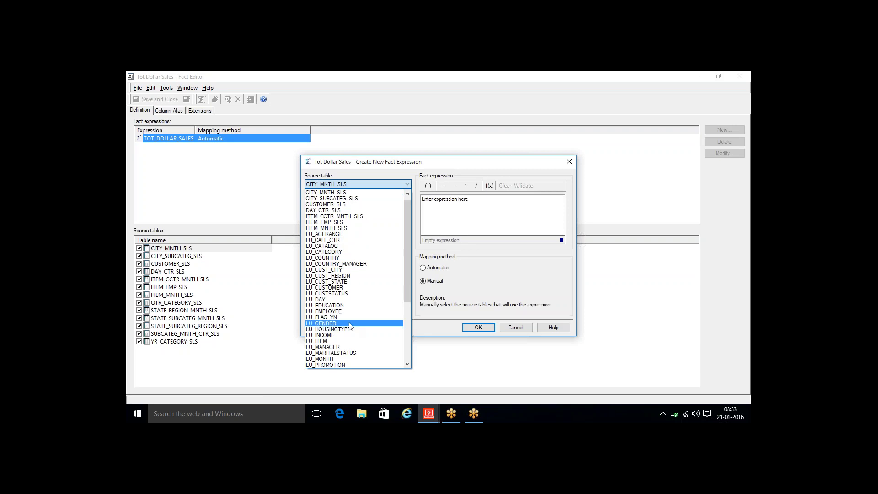
pyautogui.scroll(-6, 407, 337)
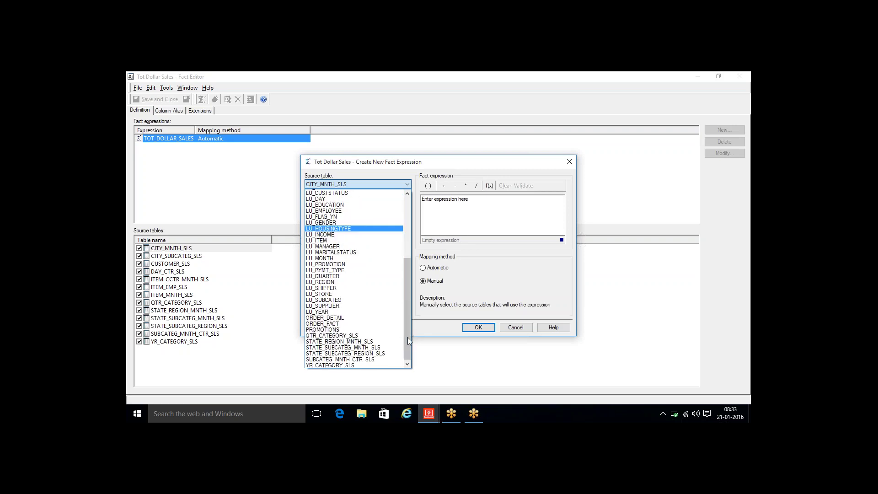
pyautogui.click(338, 323)
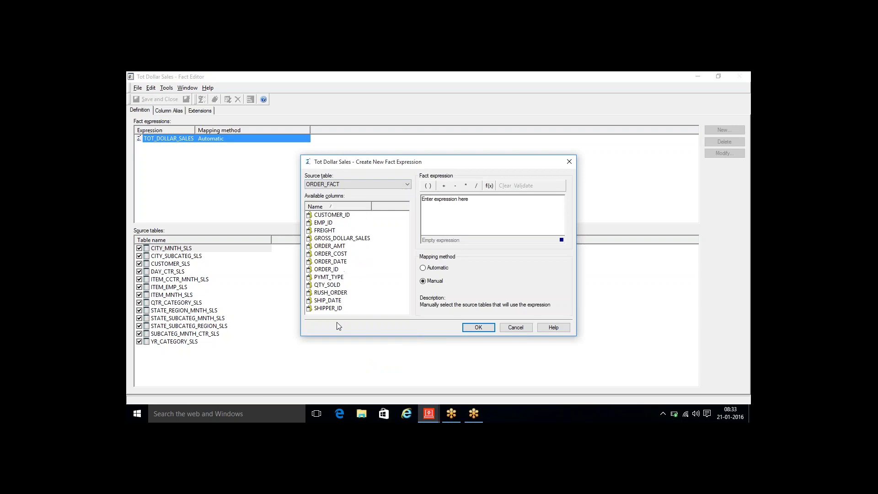
pyautogui.doubleClick(330, 247)
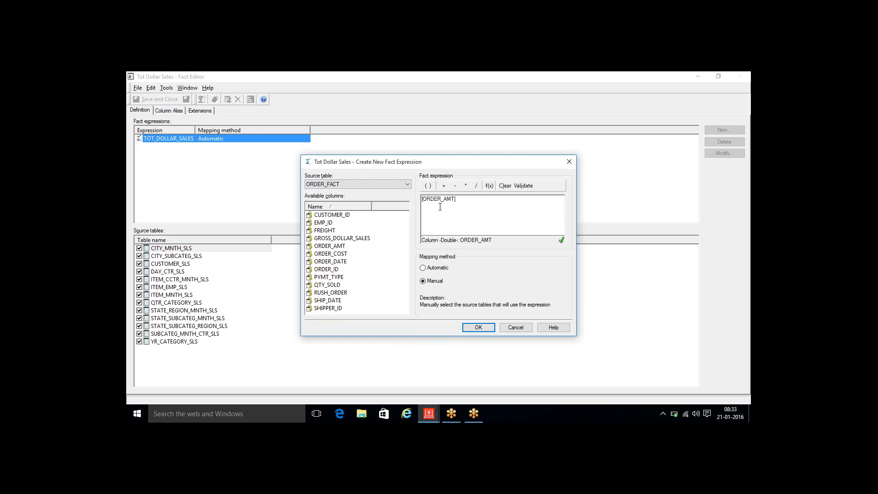
pyautogui.click(423, 268)
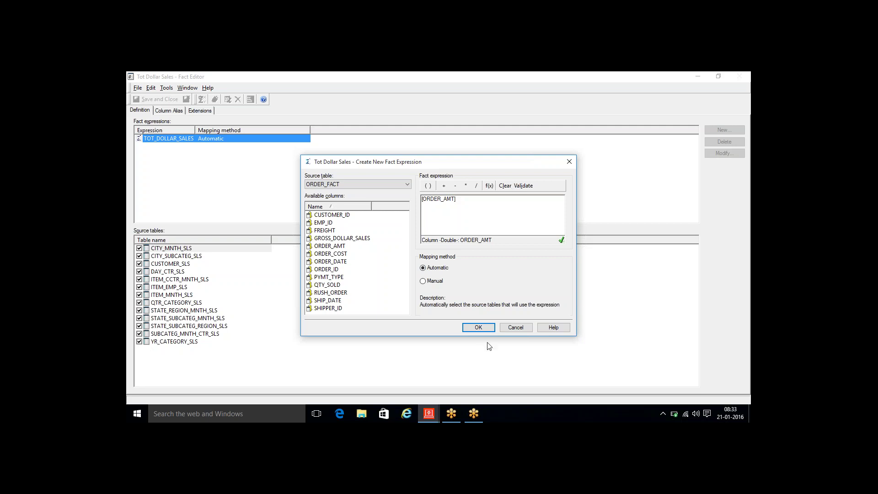
pyautogui.click(478, 328)
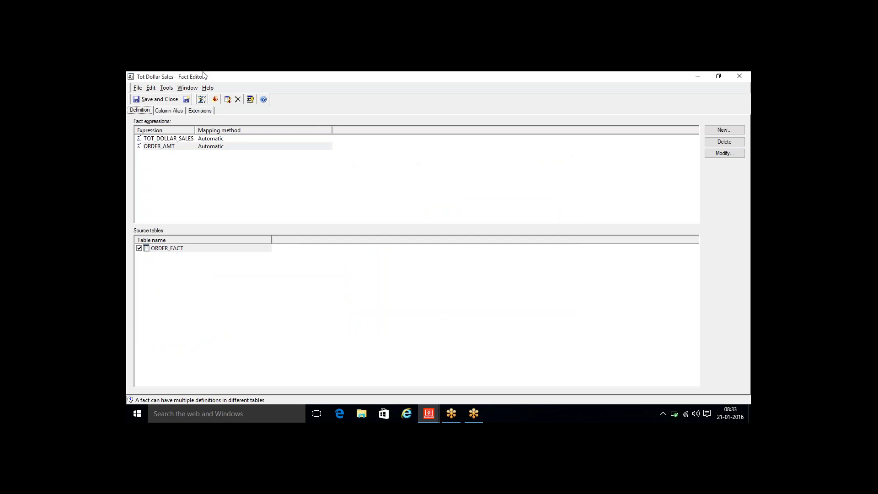
# Save and close the Tot Dollar Sales fact after checking both expressions' source tables, and update the project schema.
pyautogui.click(175, 139)
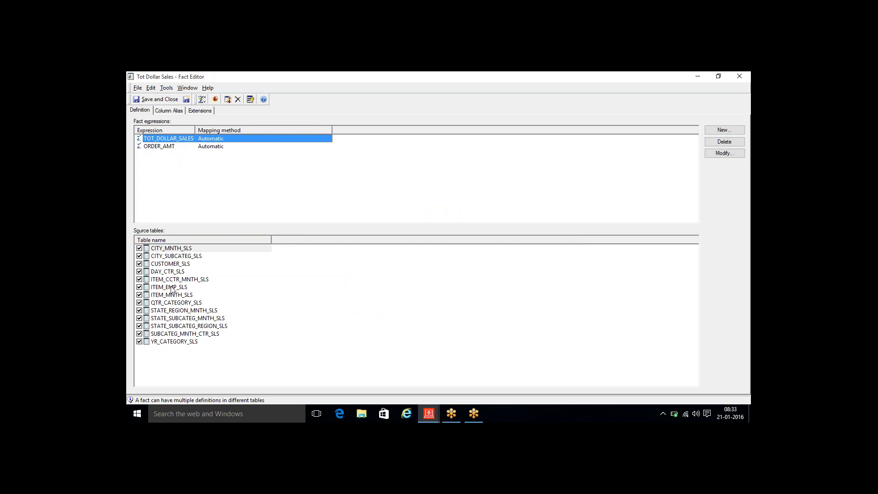
pyautogui.click(168, 147)
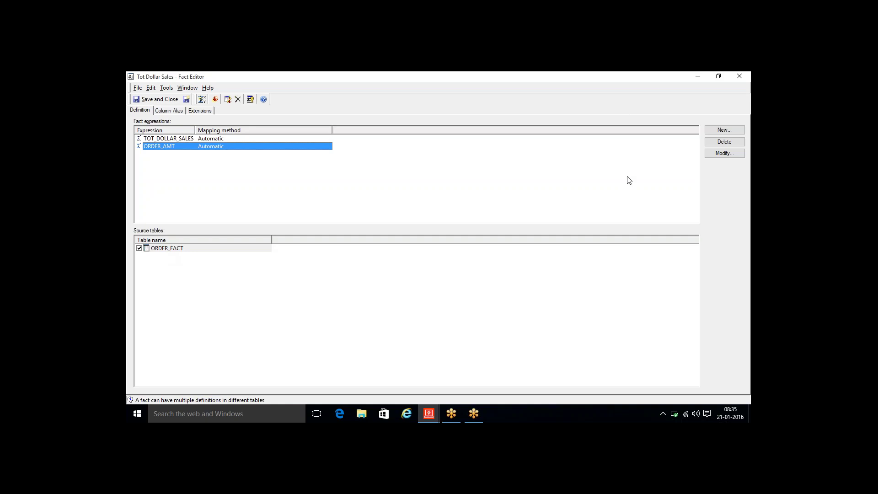
pyautogui.click(740, 77)
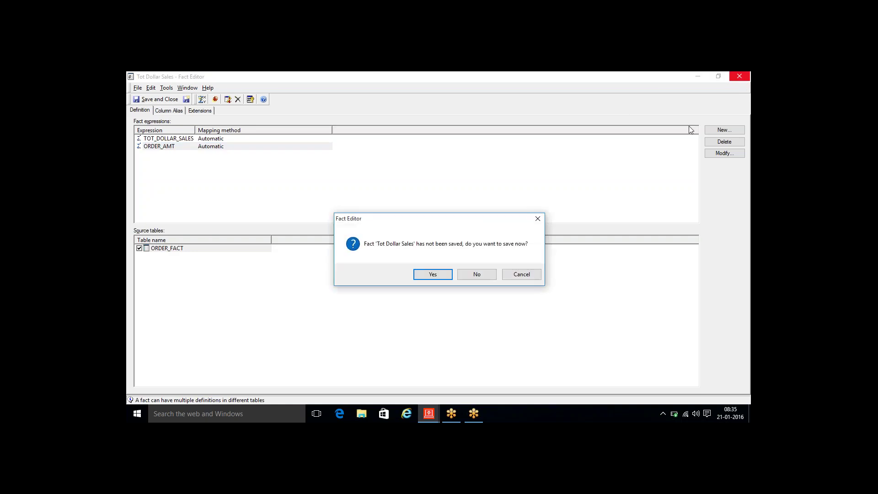
pyautogui.click(443, 277)
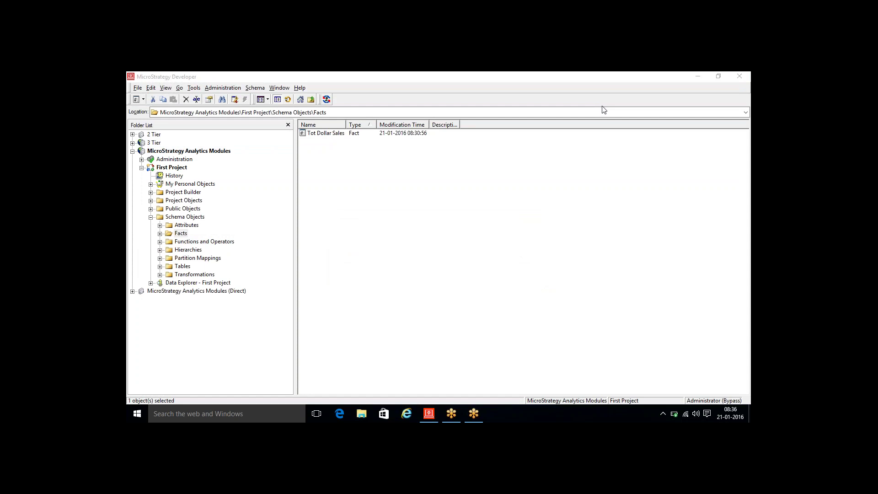
pyautogui.click(326, 99)
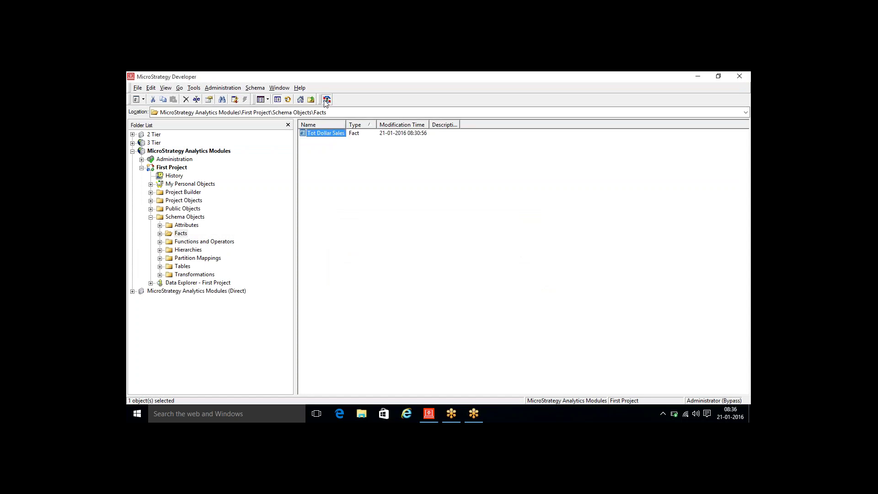
pyautogui.click(429, 286)
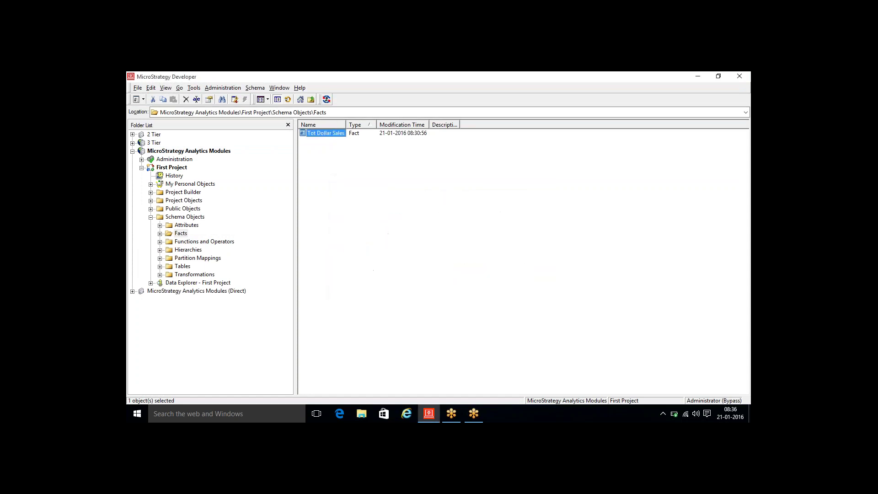
# Create a new fact in the Facts folder from the CITY_MNTH_SLS column GROSS_DOLLAR_SALES, using the Automatic mapping method.
pyautogui.rightClick(430, 290)
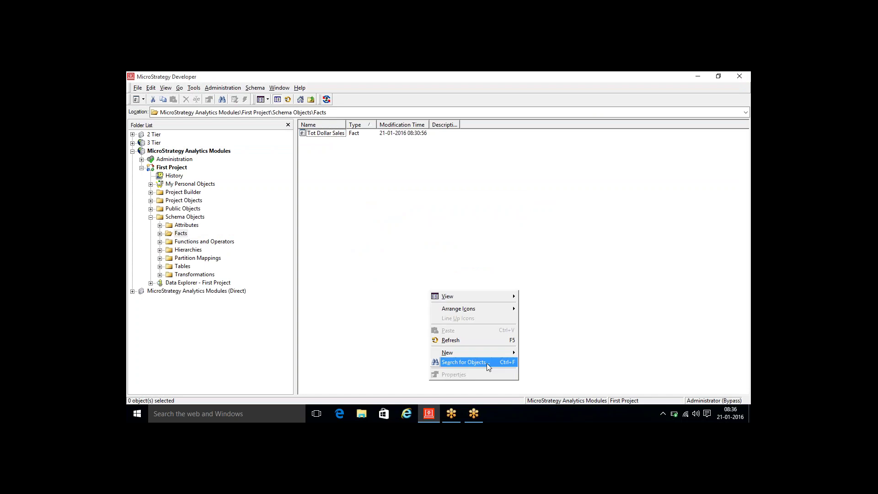
pyautogui.moveTo(505, 355)
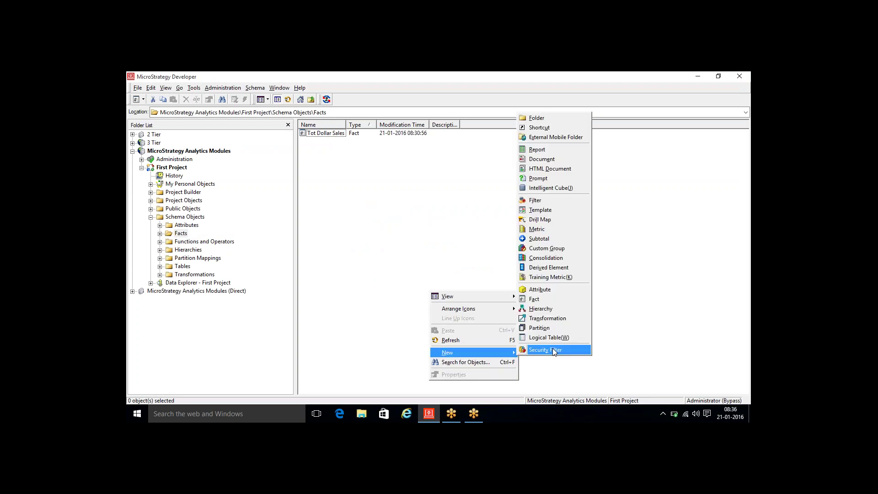
pyautogui.click(556, 298)
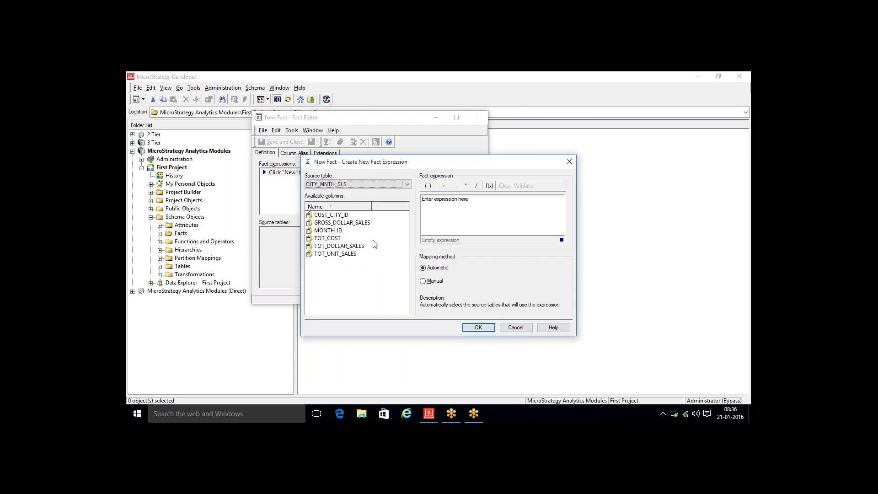
pyautogui.click(356, 224)
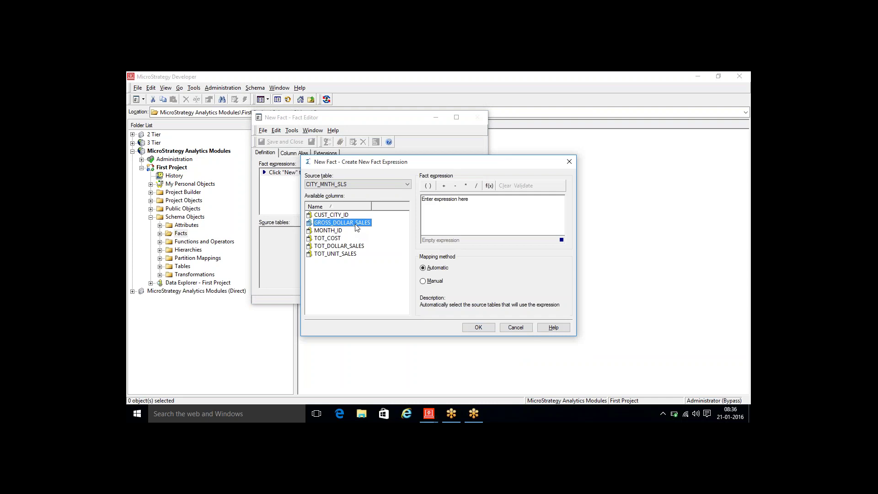
pyautogui.doubleClick(356, 224)
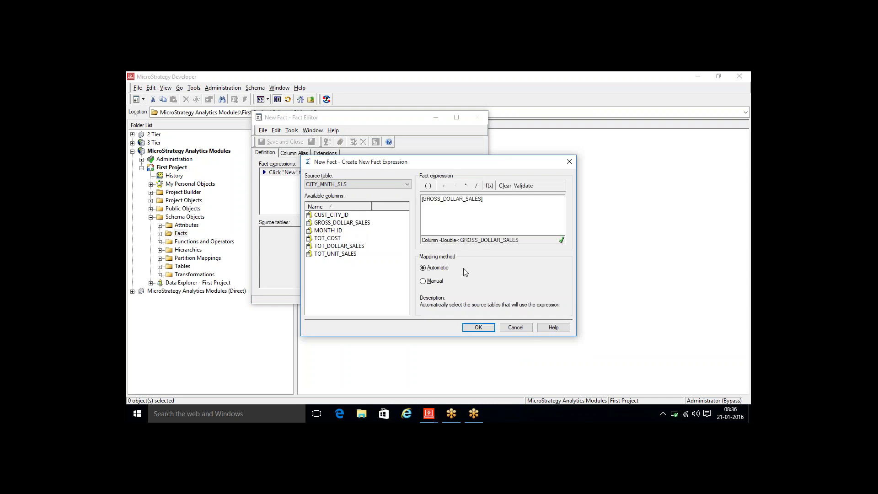
pyautogui.click(477, 328)
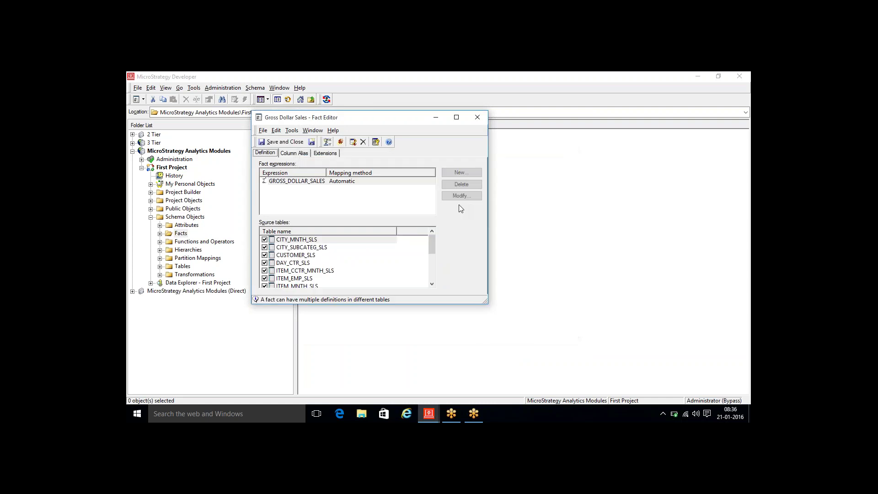
pyautogui.click(456, 118)
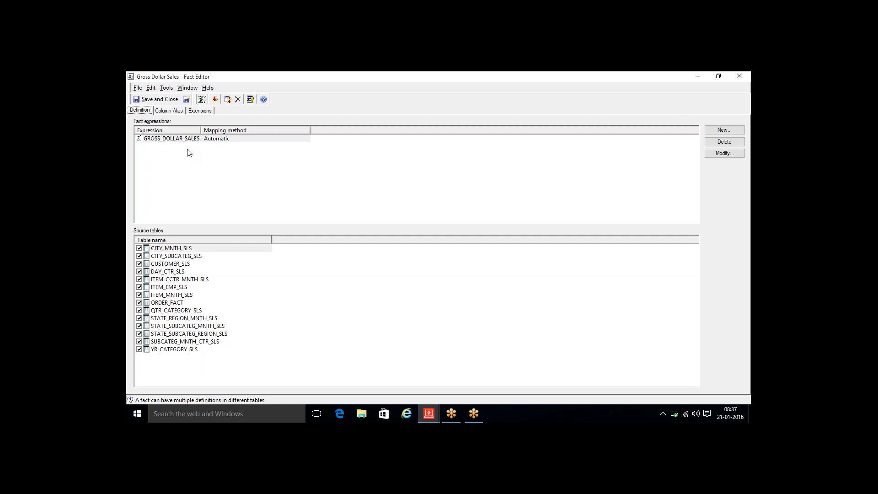
# Add a second expression, QTY_SOLD * UNIT_PRICE, to the Gross Dollar Sales fact from the ORDER_DETAIL table, using the Automatic mapping method.
pyautogui.click(725, 130)
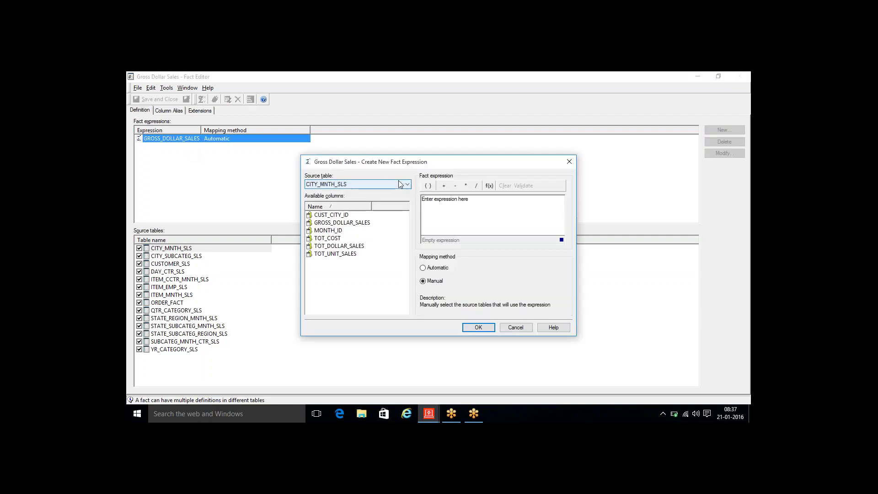
pyautogui.click(400, 183)
pyautogui.click(407, 329)
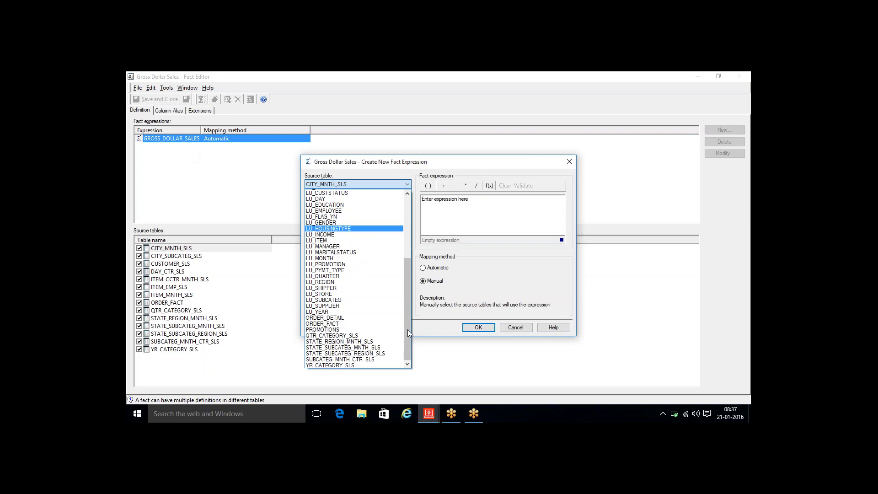
pyautogui.click(341, 317)
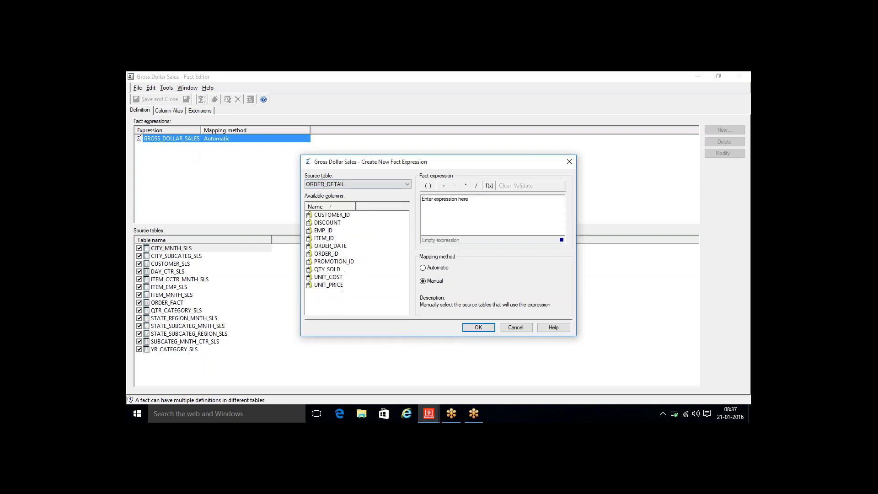
pyautogui.click(332, 271)
pyautogui.click(333, 285)
pyautogui.doubleClick(330, 269)
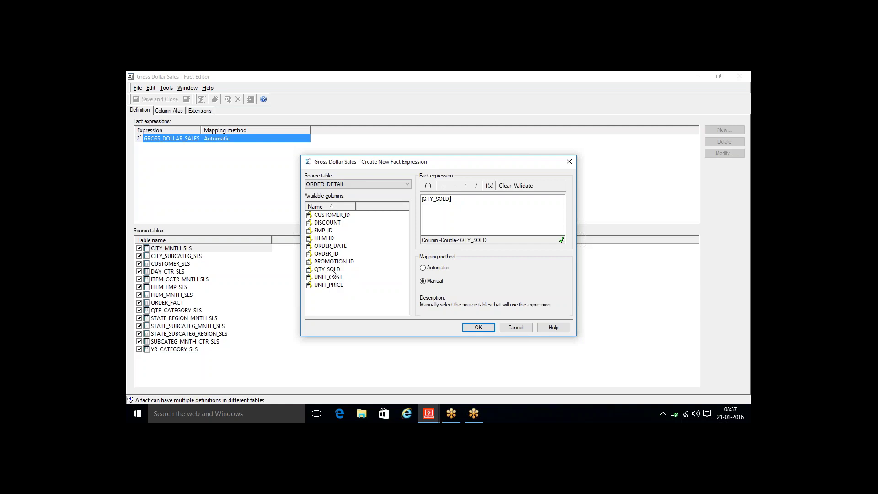
pyautogui.click(465, 187)
pyautogui.doubleClick(329, 285)
pyautogui.click(424, 269)
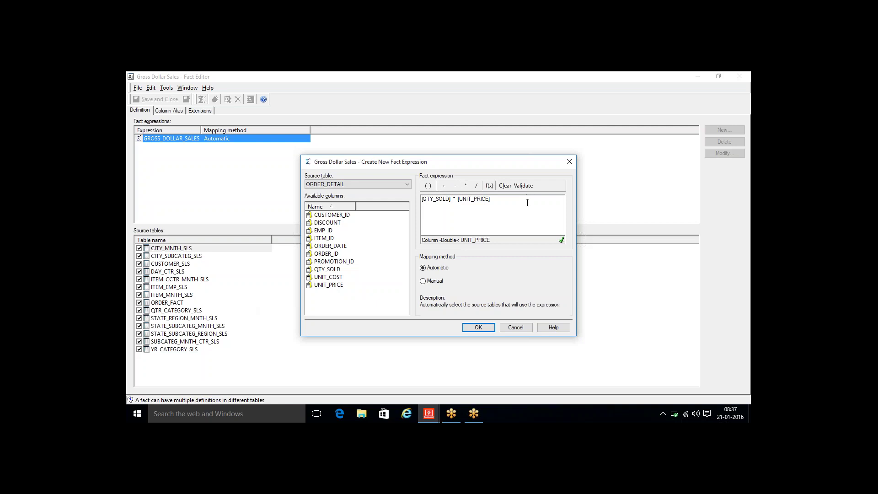
pyautogui.moveTo(525, 200); pyautogui.dragTo(400, 206)
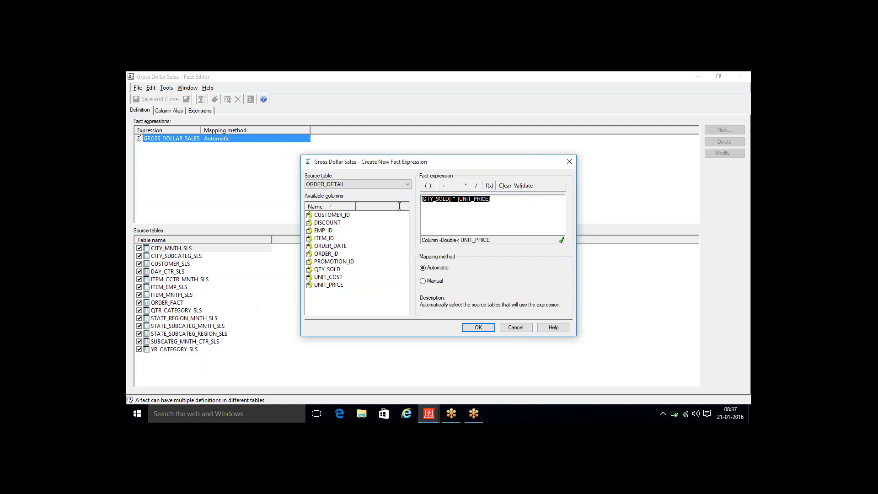
pyautogui.click(493, 202)
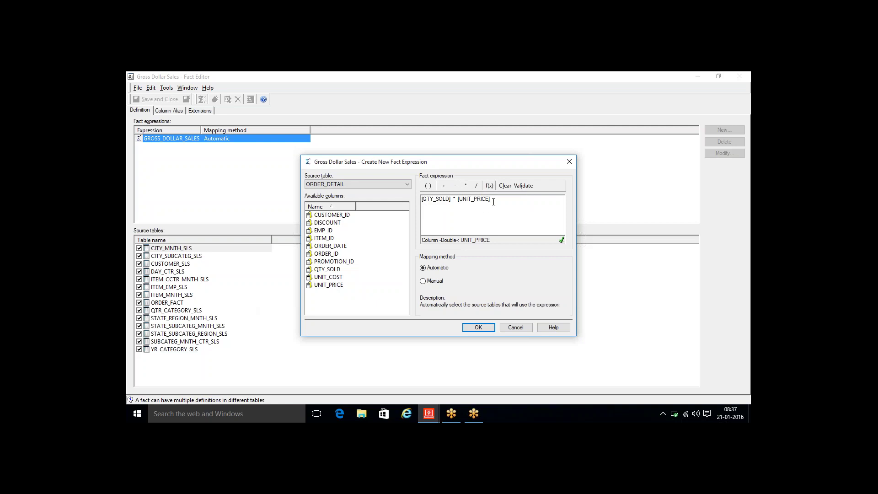
pyautogui.click(487, 329)
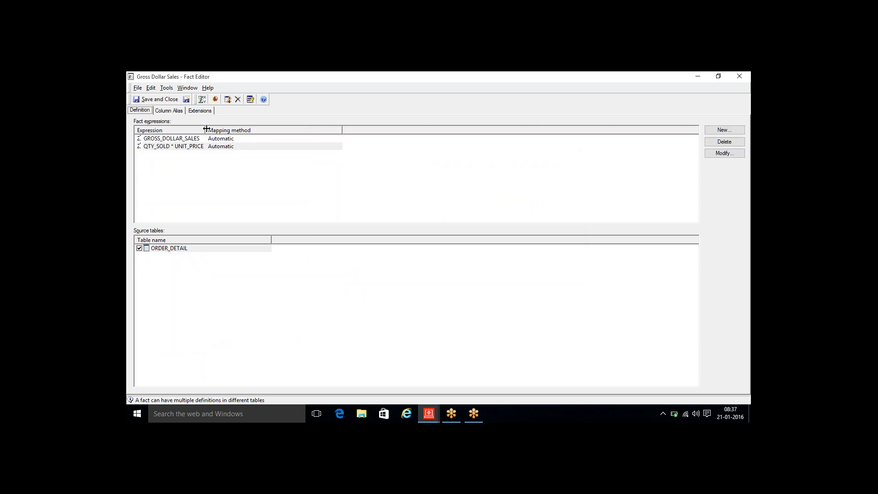
# Check both expressions' source tables, save the fact as Gross Dollar Sales in the Facts folder, and update the project schema.
pyautogui.click(195, 139)
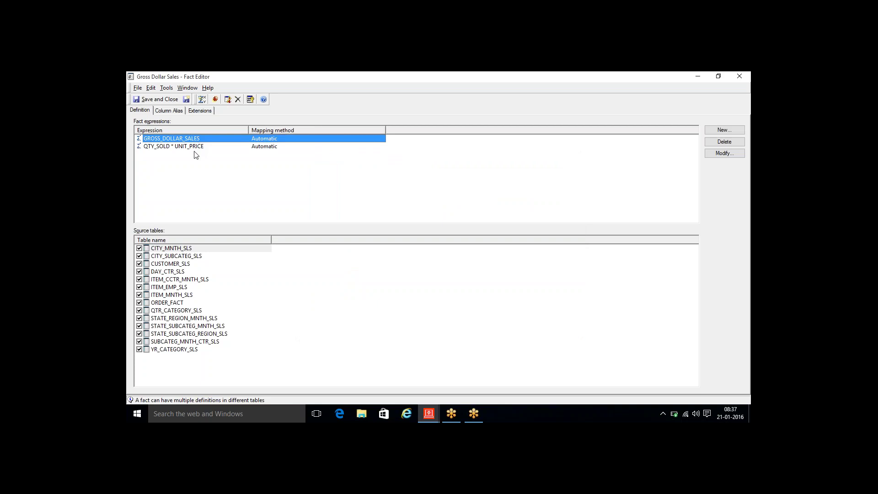
pyautogui.click(192, 147)
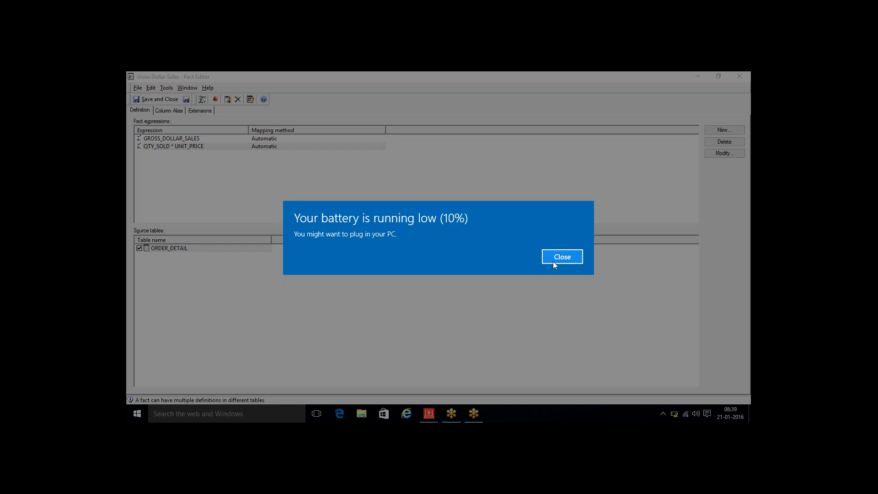
pyautogui.click(555, 261)
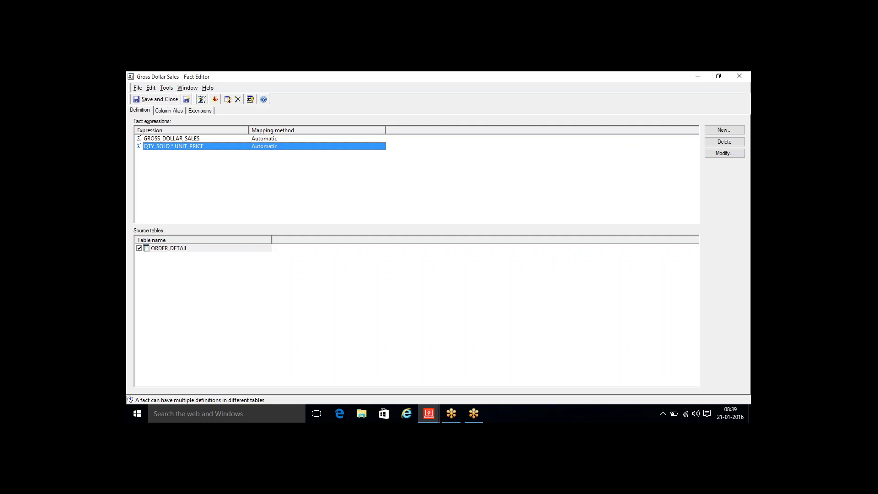
pyautogui.click(167, 99)
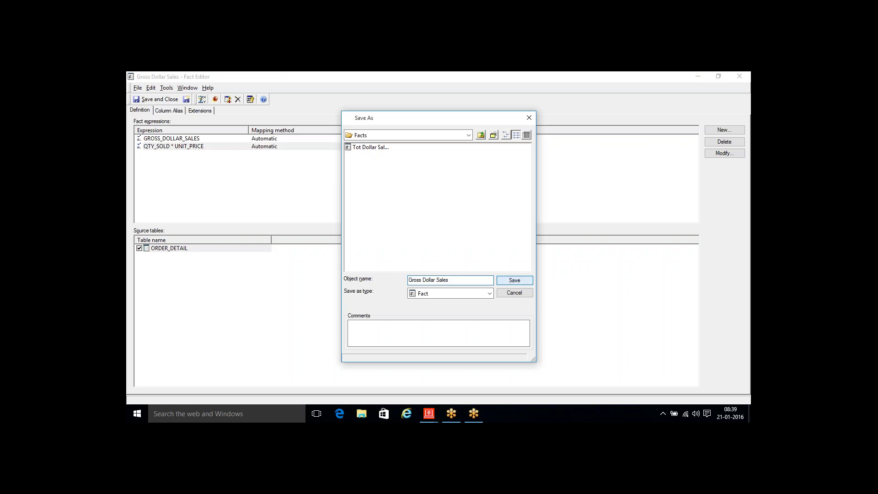
pyautogui.click(508, 280)
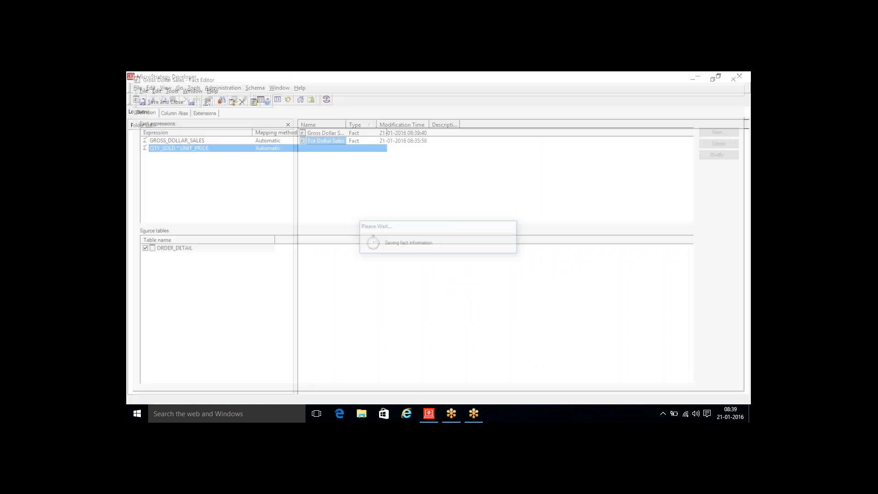
pyautogui.click(326, 99)
pyautogui.click(437, 287)
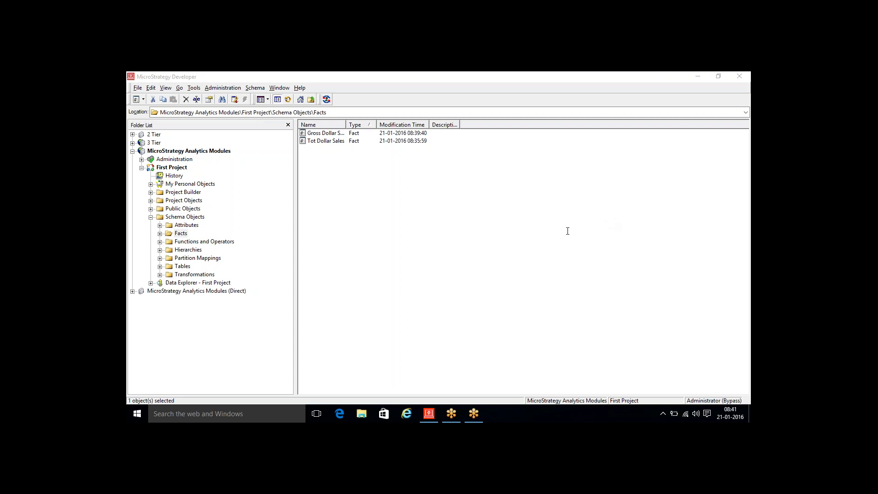
# Widen the Name column in the Facts folder list to fit the full fact names.
pyautogui.click(625, 112)
pyautogui.moveTo(346, 124); pyautogui.dragTo(385, 141)
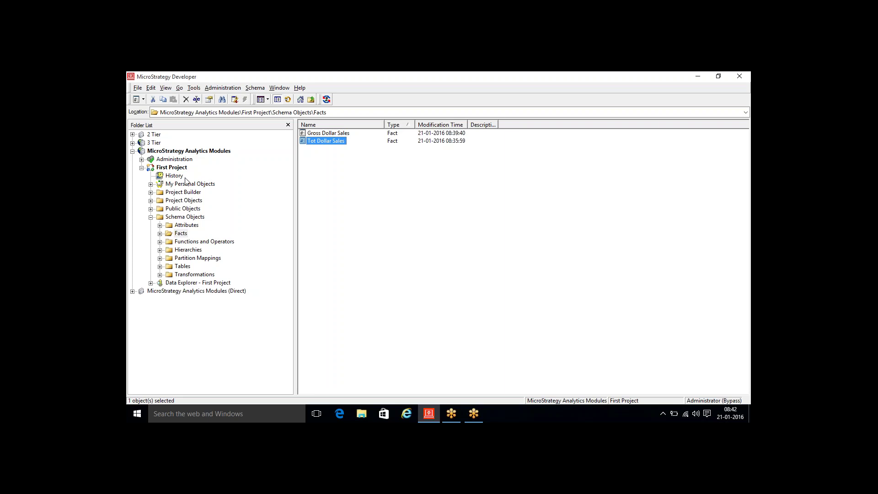
# Display the database instances among the configuration managers of the MicroStrategy Analytics Modules project source.
pyautogui.click(174, 168)
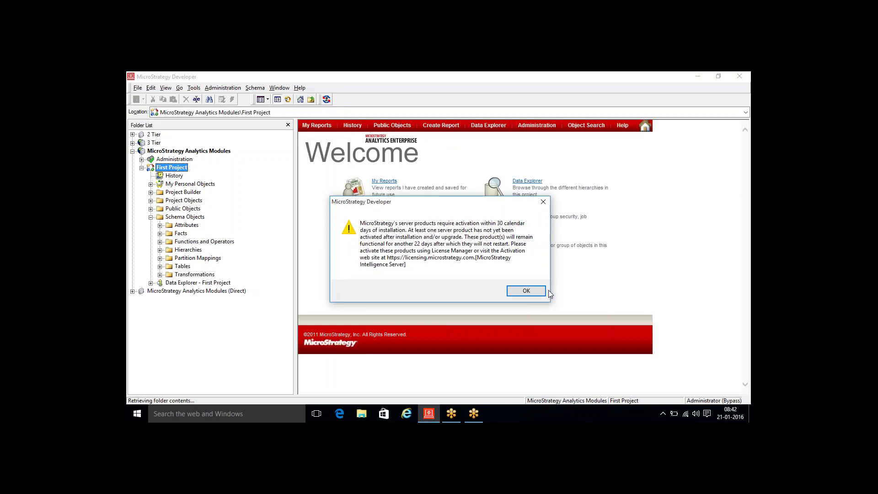
pyautogui.click(526, 291)
pyautogui.press('Up')
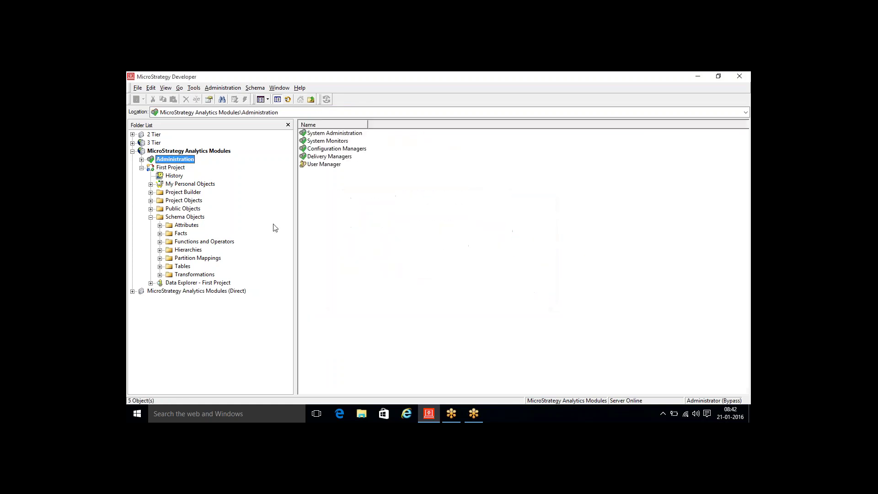
pyautogui.doubleClick(173, 161)
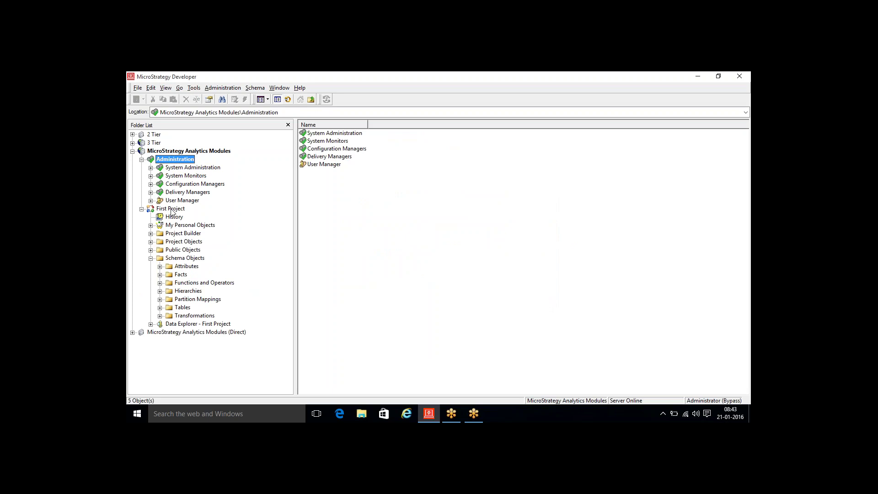
pyautogui.click(179, 186)
pyautogui.doubleClick(180, 186)
pyautogui.click(181, 194)
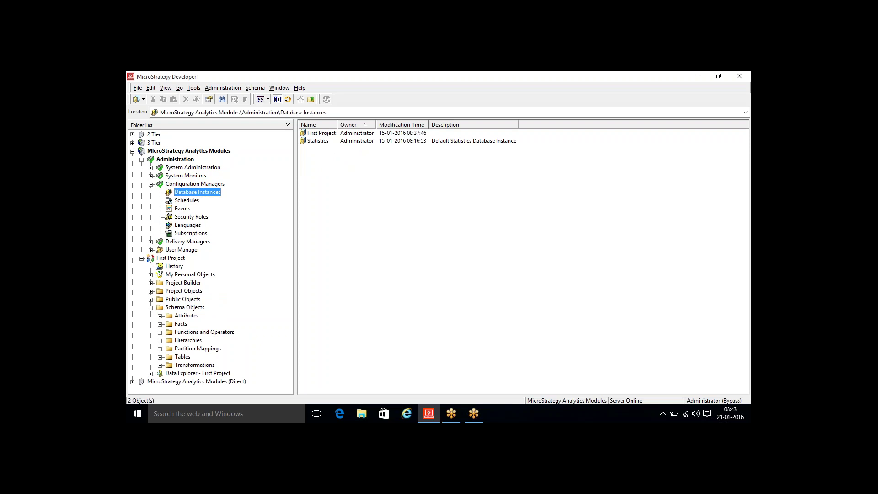
# Open the First Project database instance and inspect the ODBC data source selected for its DB Connection.
pyautogui.click(322, 134)
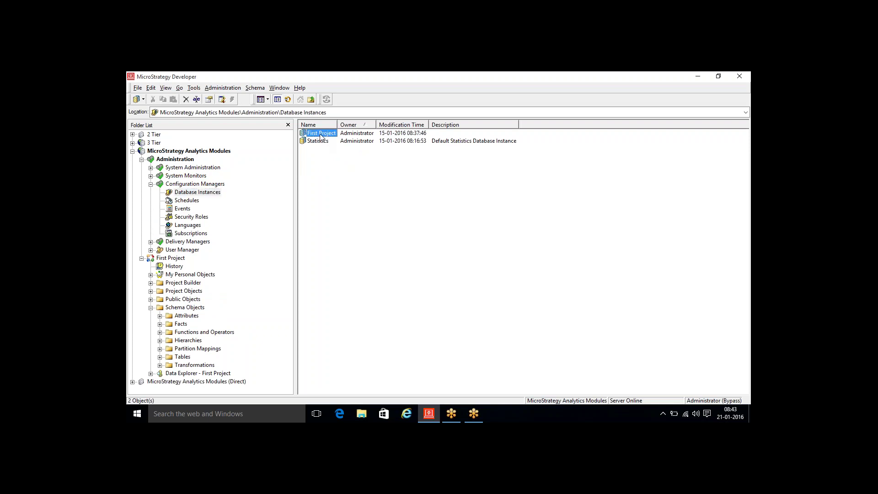
pyautogui.doubleClick(321, 136)
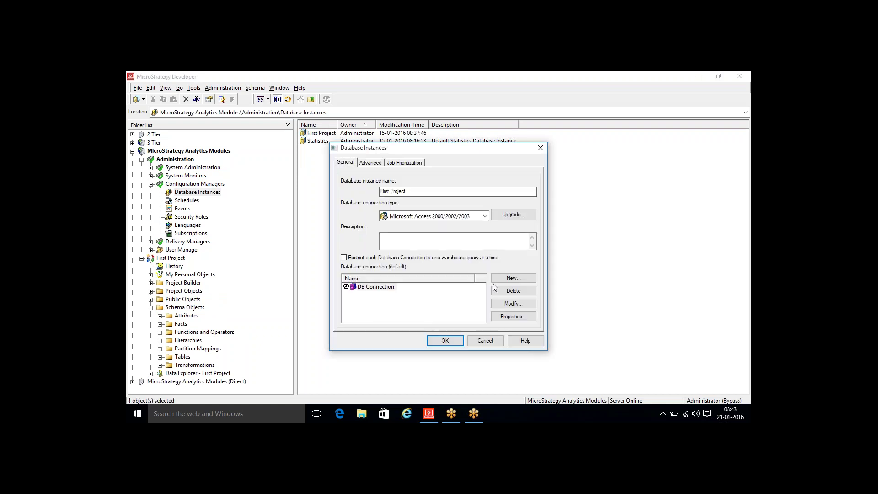
pyautogui.click(504, 306)
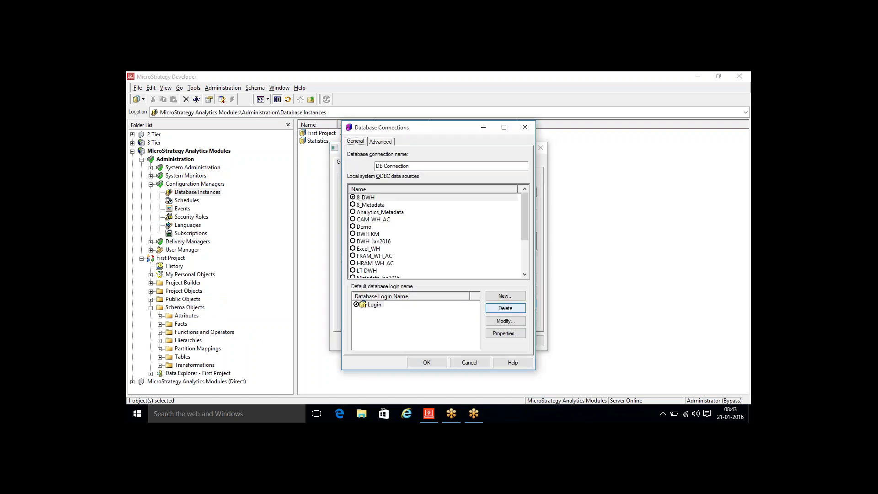
pyautogui.click(367, 198)
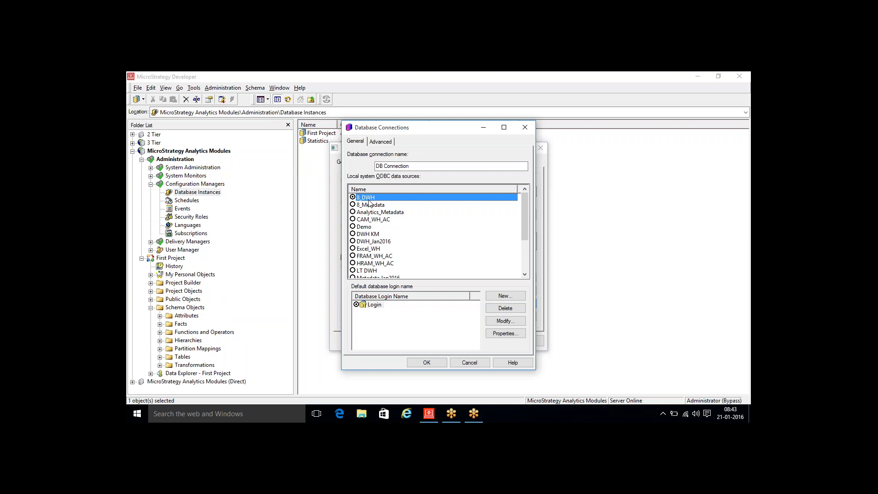
# Open ODBC Data Sources (32-bit) and check which Access database file the 8_DWH system data source points to.
pyautogui.press('super')
pyautogui.write('odbc')
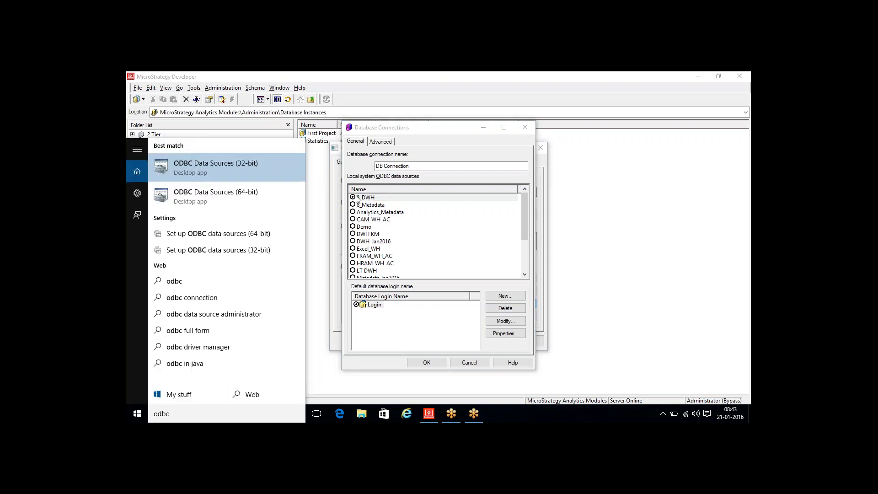
pyautogui.click(234, 172)
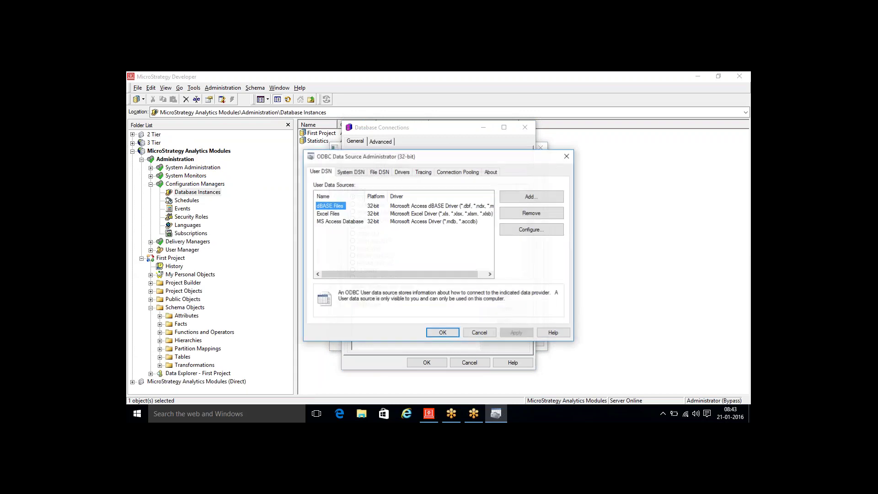
pyautogui.click(340, 172)
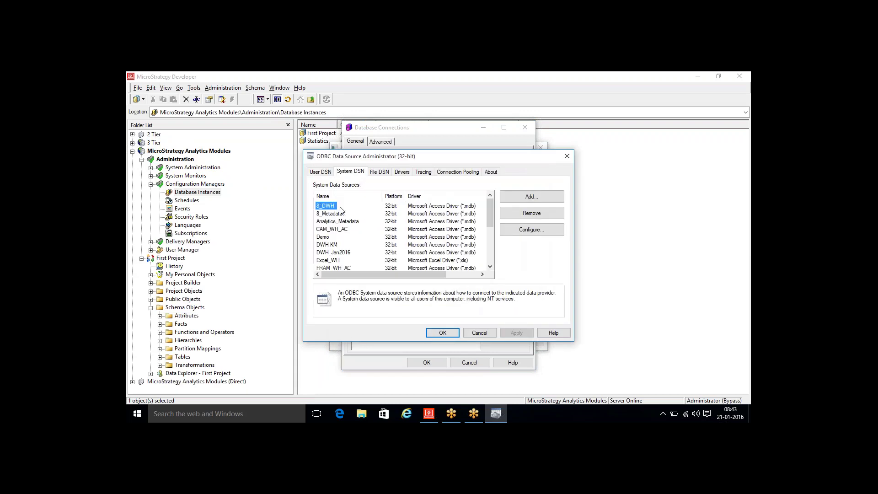
pyautogui.click(533, 230)
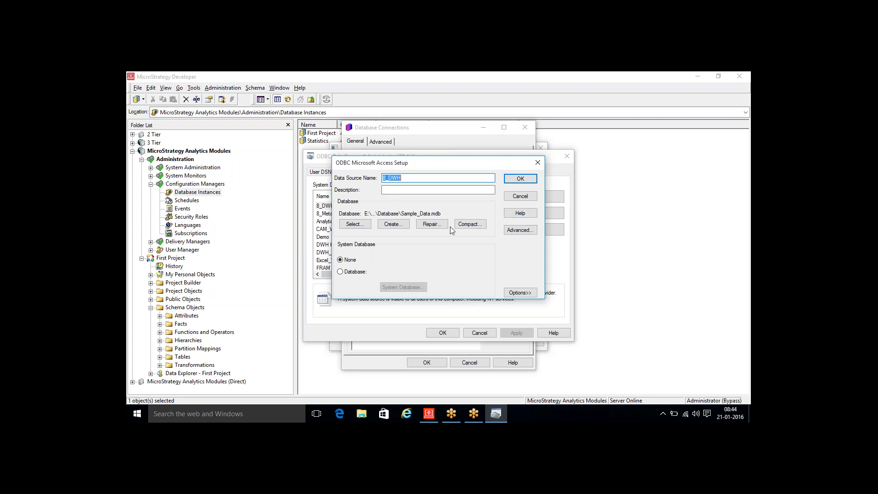
pyautogui.click(365, 225)
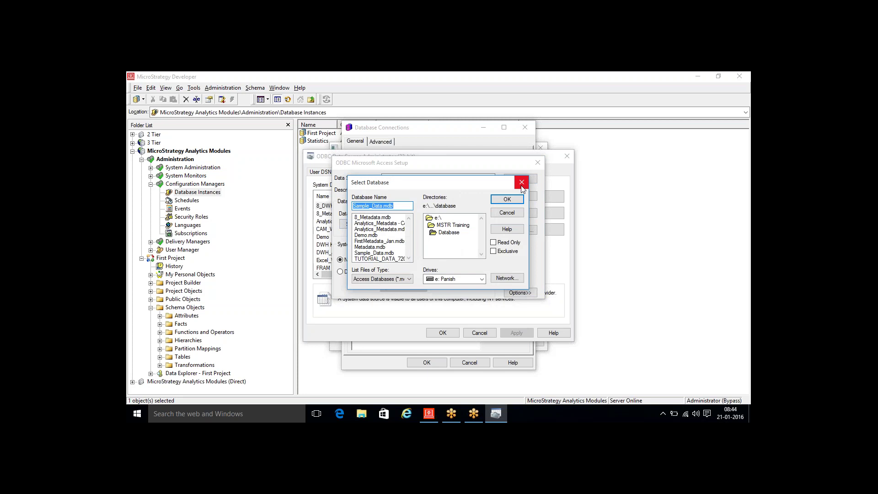
pyautogui.click(506, 199)
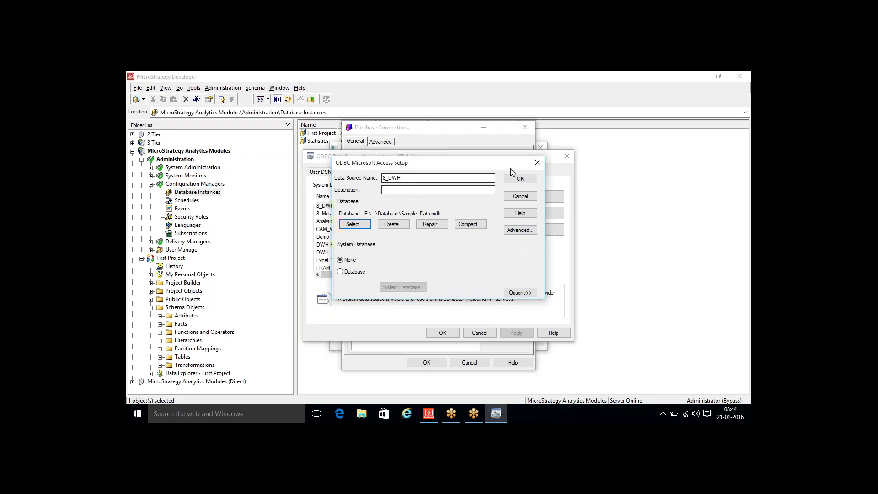
pyautogui.click(537, 163)
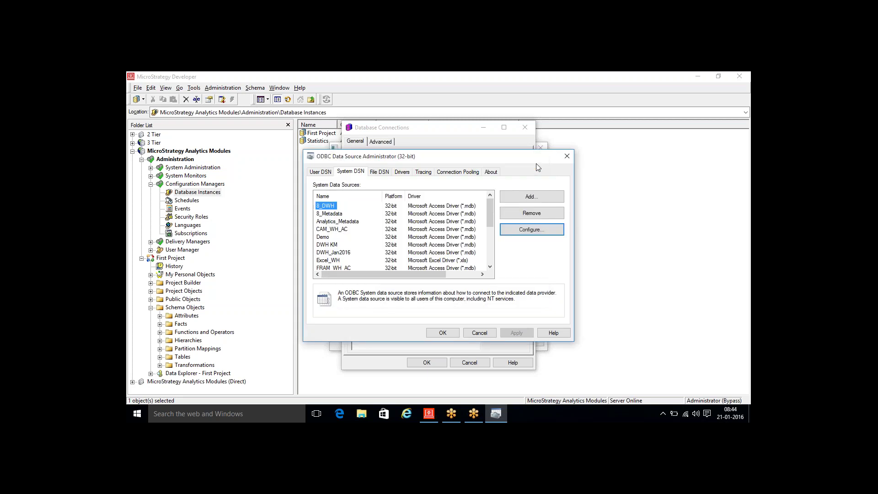
pyautogui.click(567, 156)
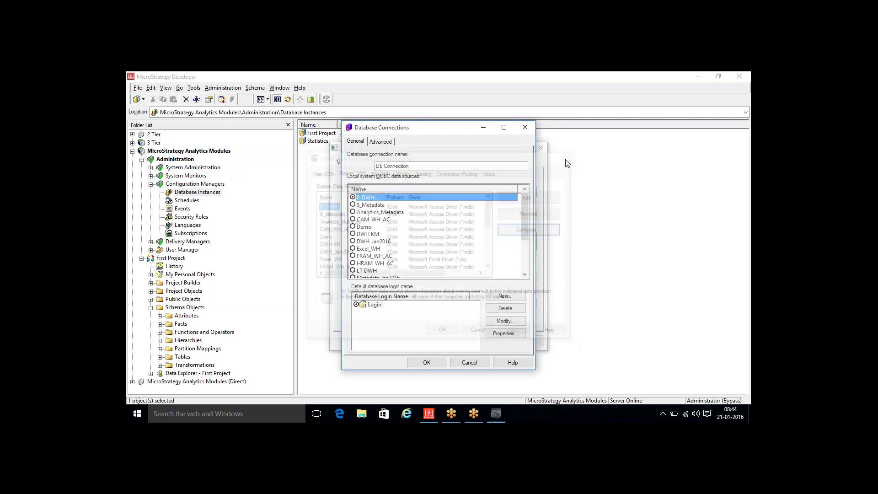
# Close the DB Connection and First Project database instance settings without changing them.
pyautogui.click(526, 130)
pyautogui.click(454, 275)
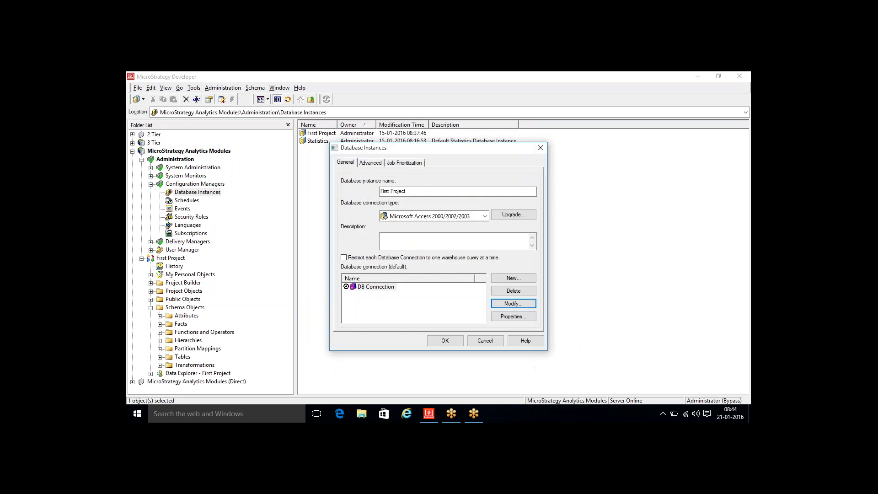
pyautogui.click(541, 148)
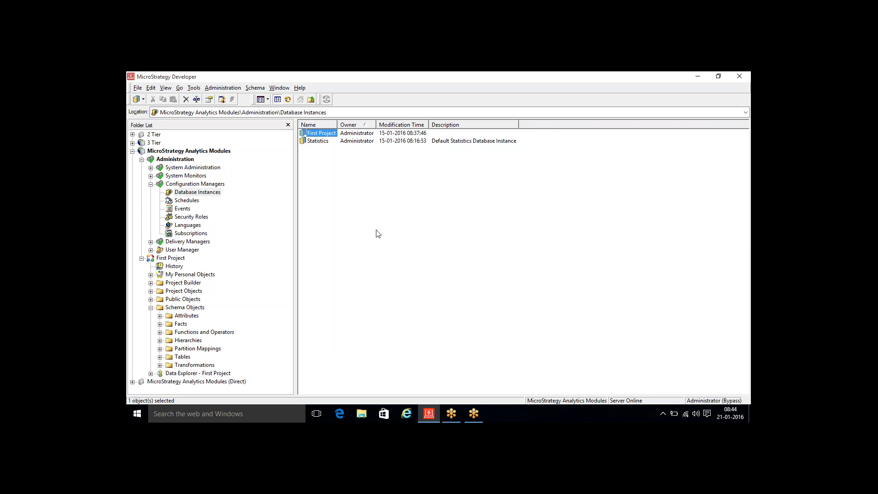
# Open First Project's project configuration and view the primary database instance set for its SQL data warehouses.
pyautogui.rightClick(175, 260)
pyautogui.click(227, 367)
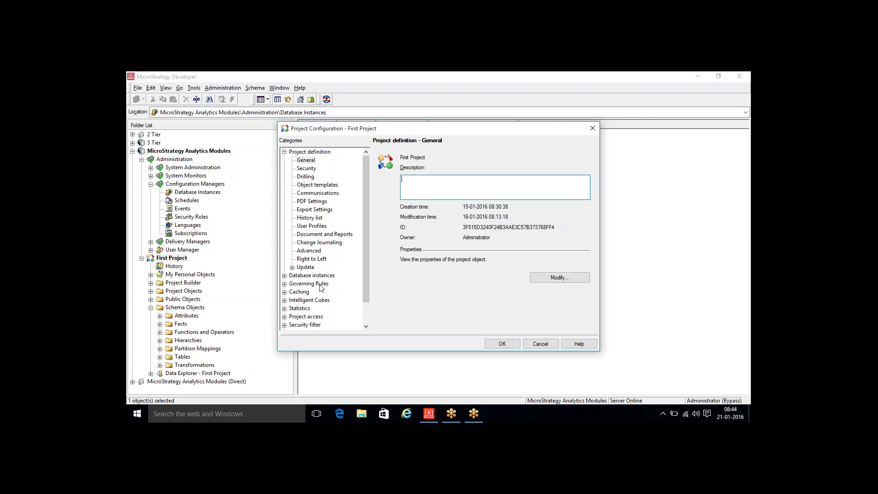
pyautogui.click(317, 276)
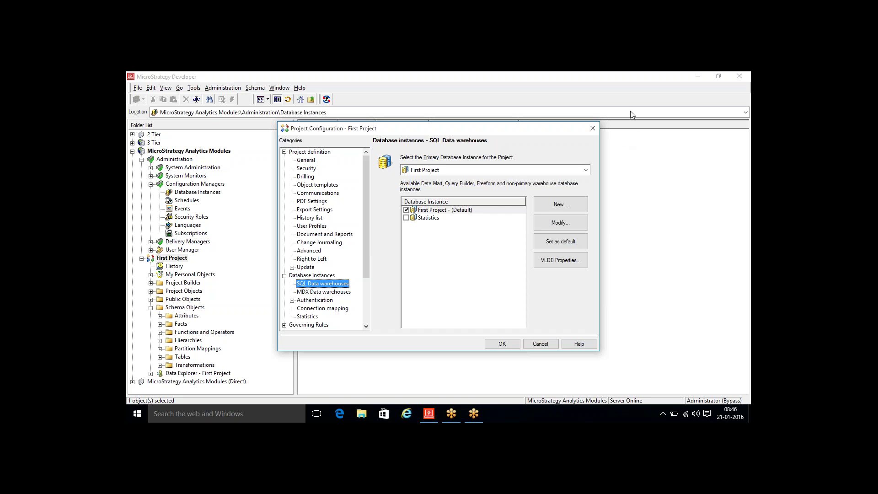
# Close First Project's project configuration without changes and collapse the project's folder tree.
pyautogui.click(593, 129)
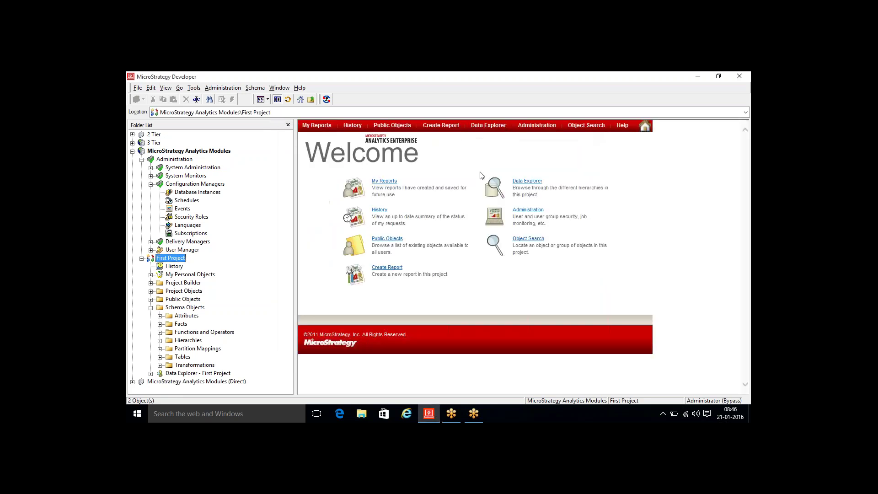
pyautogui.click(142, 258)
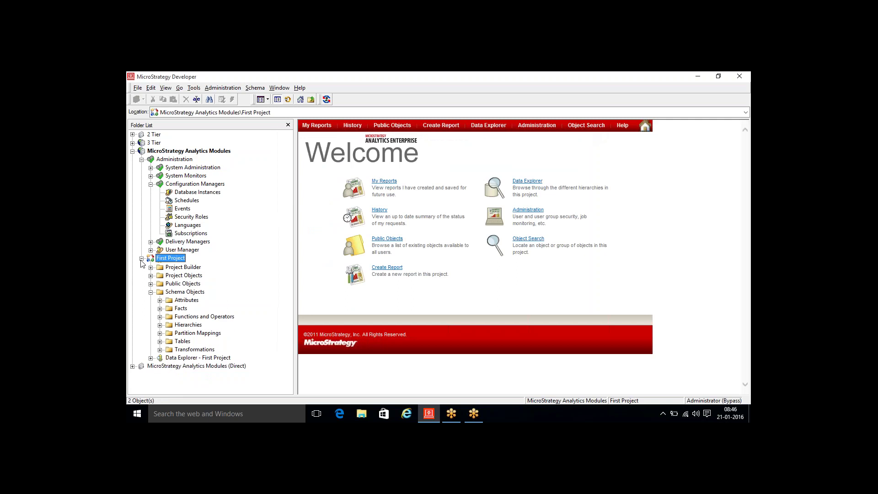
pyautogui.click(223, 88)
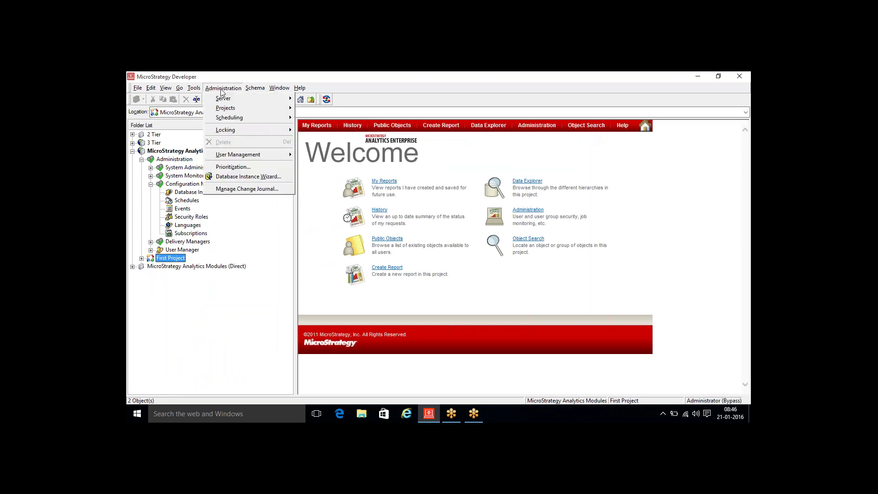
pyautogui.click(255, 87)
pyautogui.click(255, 88)
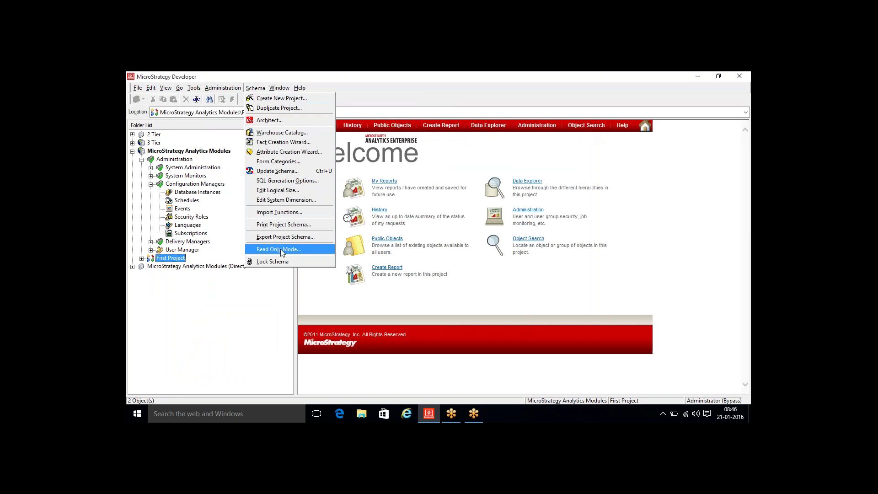
pyautogui.click(218, 324)
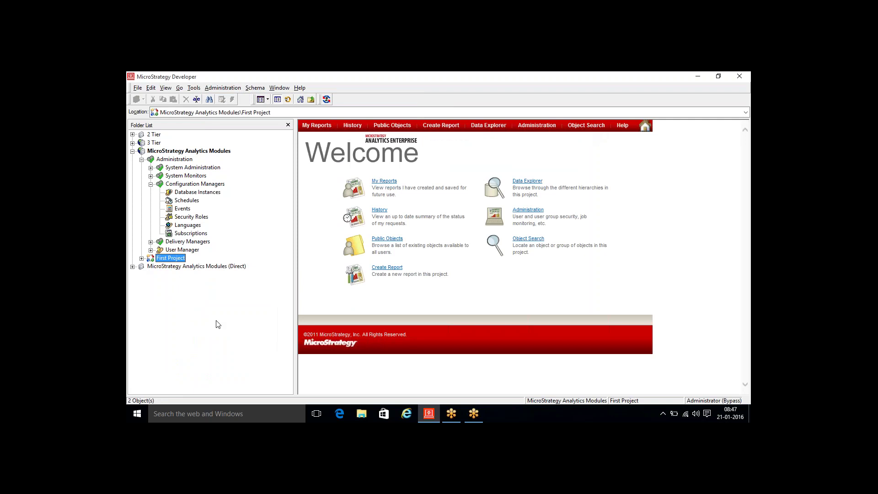
# Collapse the Configuration Managers and Administration branches under MicroStrategy Analytics Modules.
pyautogui.click(151, 184)
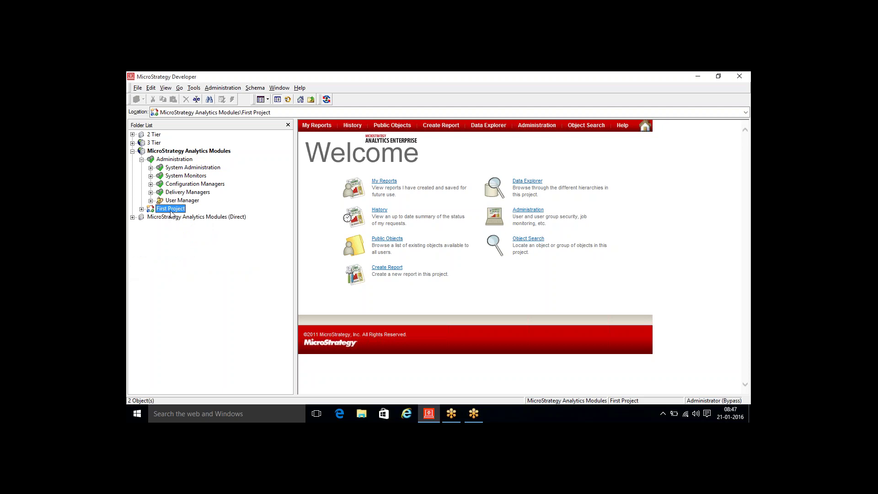
pyautogui.click(142, 160)
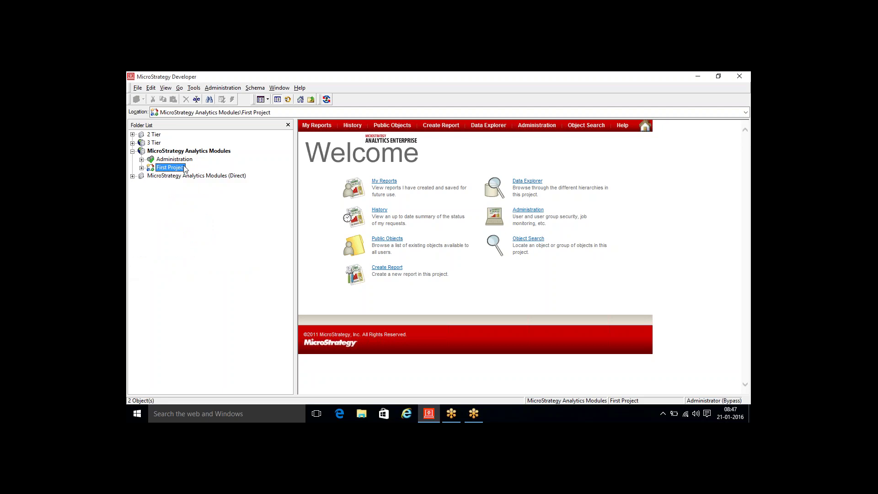